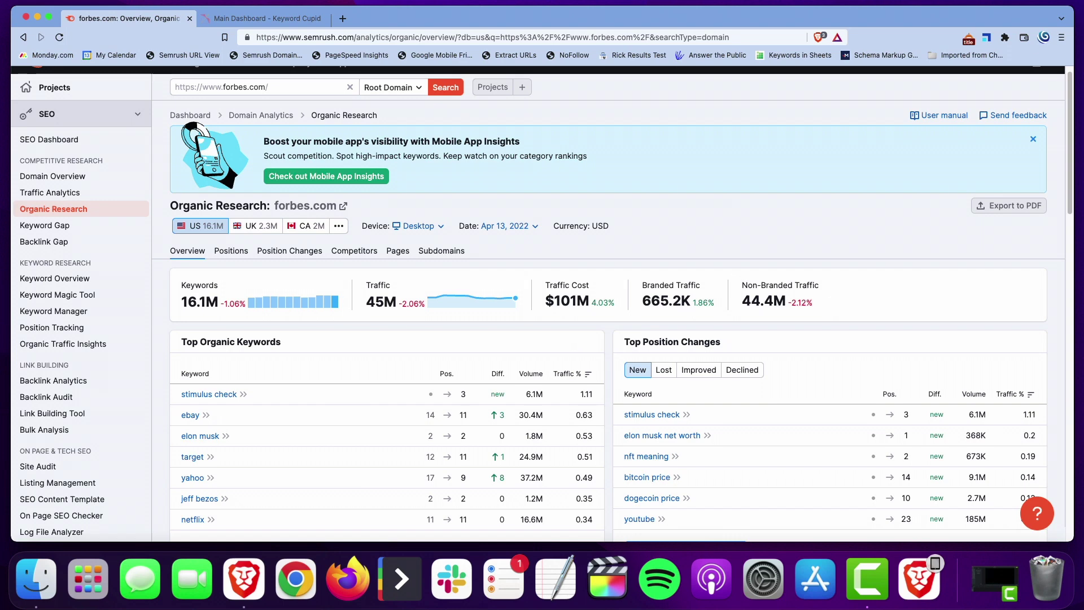
Open forbes.com's full organic keyword list and filter it to keywords containing 'top'.
scroll(412, 366, "up", 1)
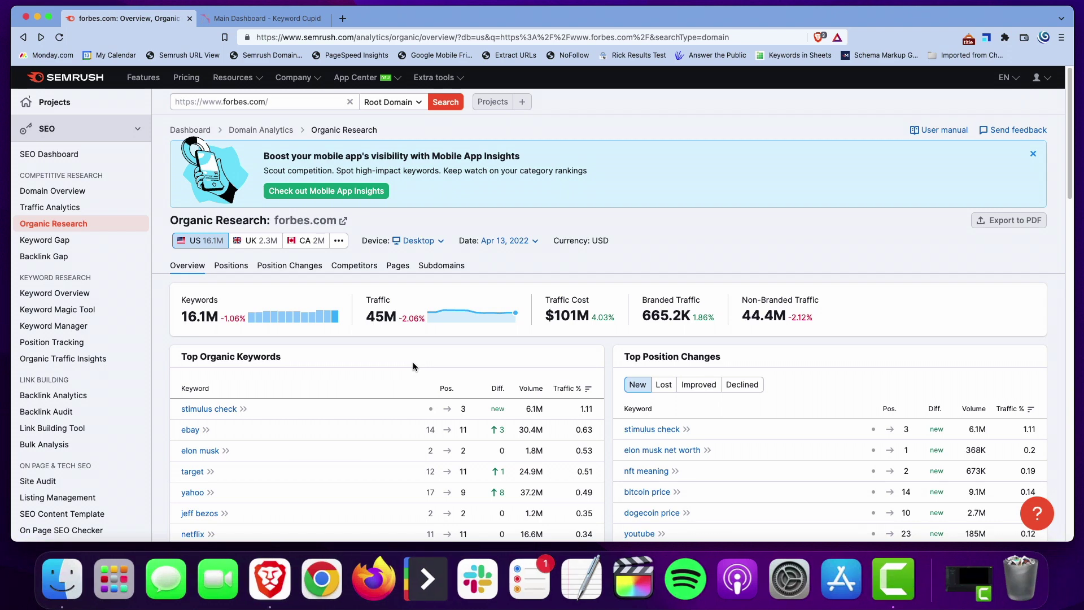
scroll(412, 361, "down", 5)
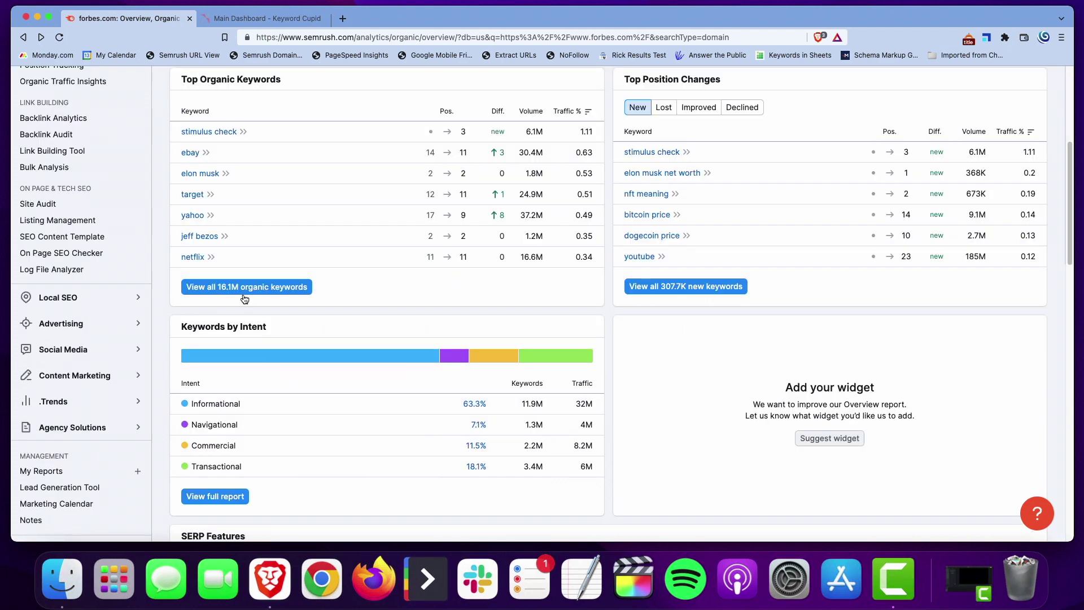
left_click(277, 288)
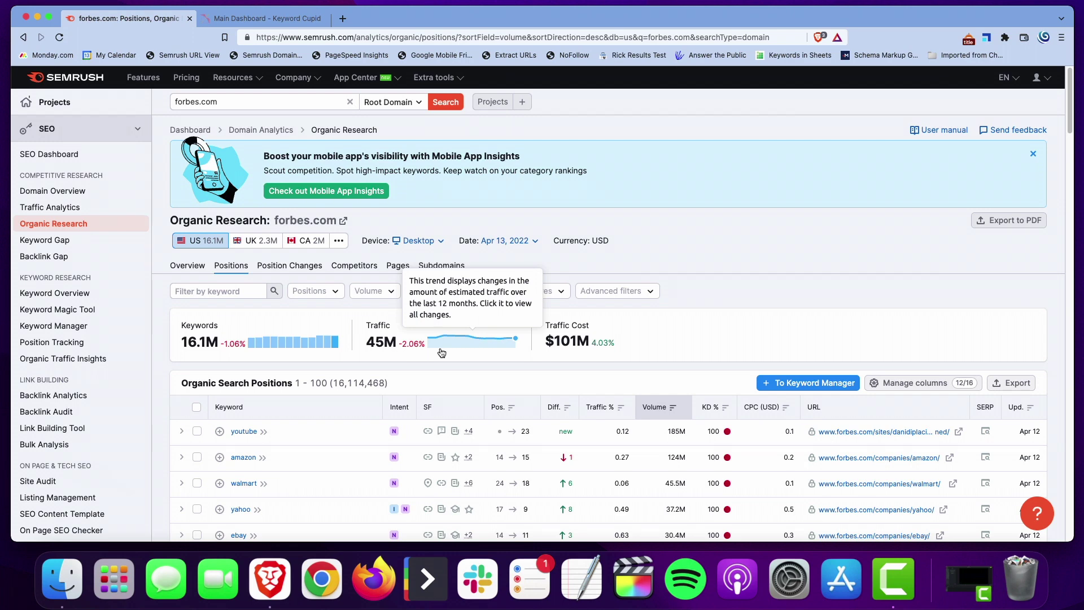
left_click(615, 291)
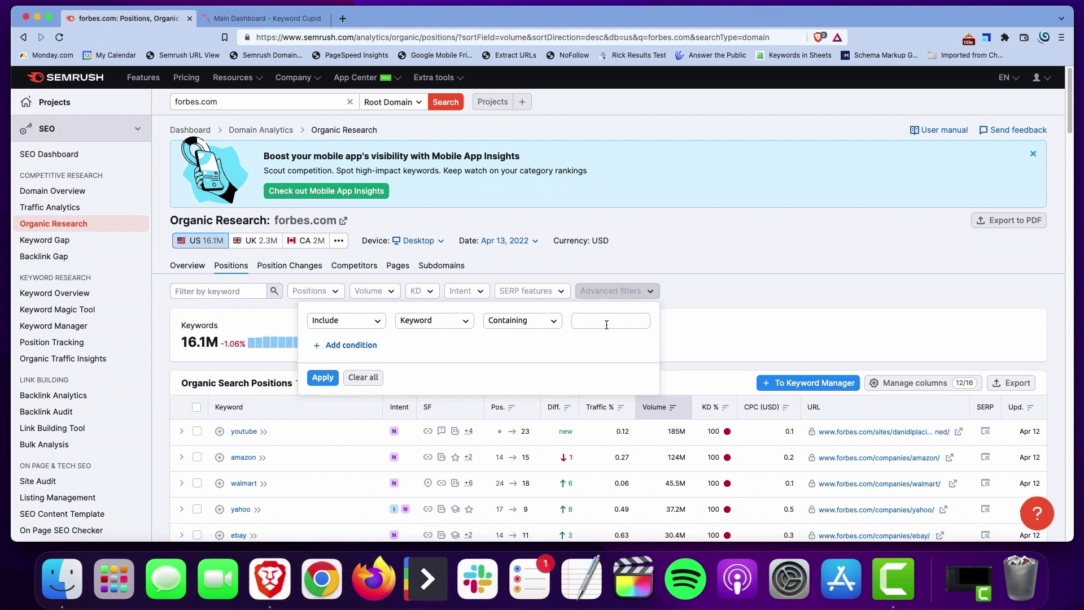
left_click(607, 325)
type("top")
left_click(321, 377)
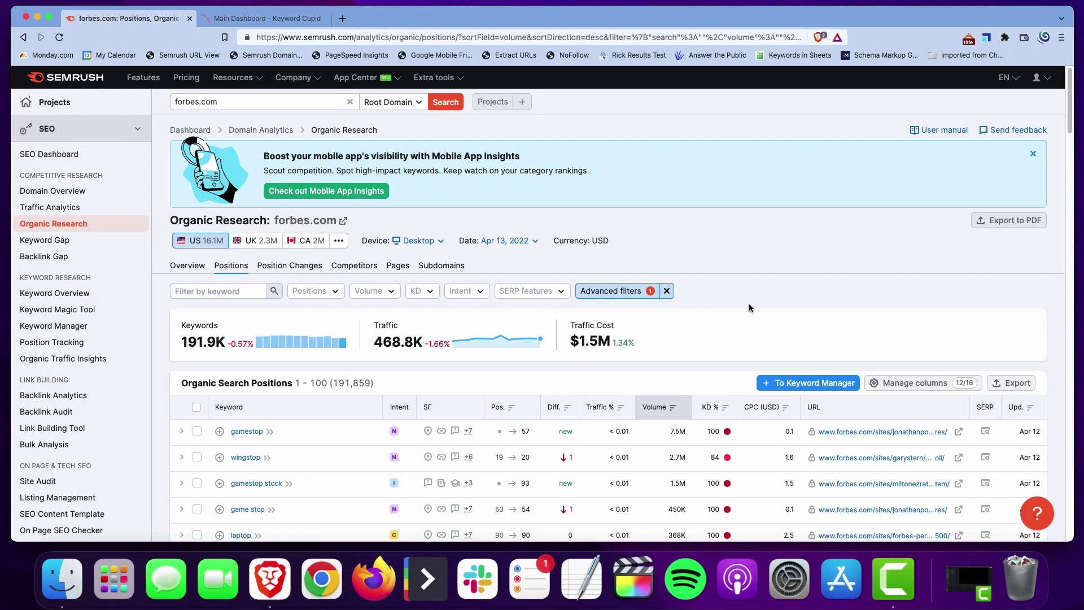
scroll(294, 478, "down", 3)
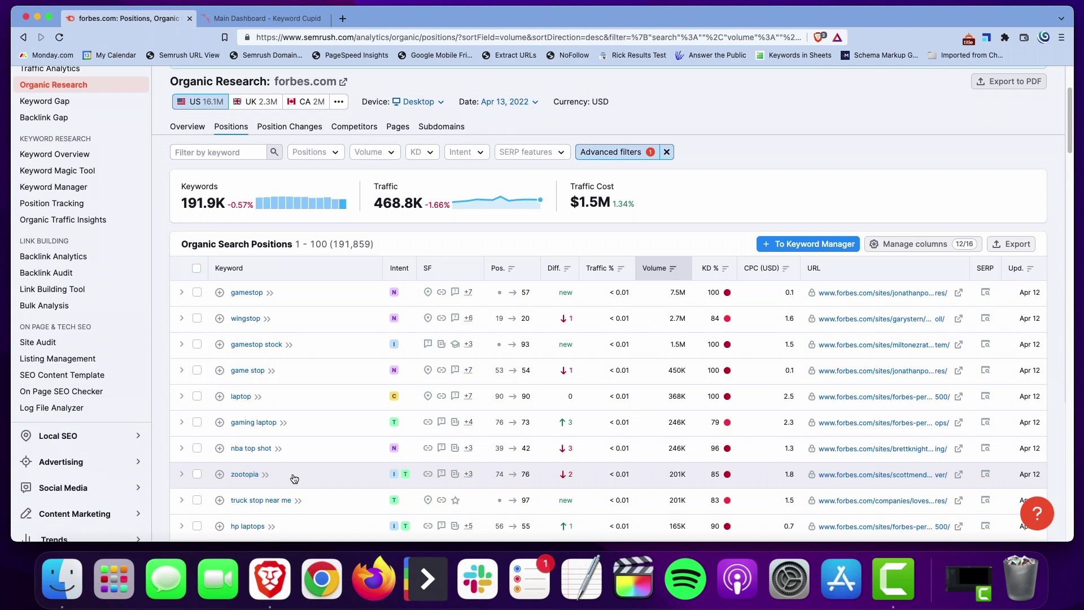
Replace the filter with keywords containing 'best', narrowing results to 628.7K keywords.
left_click(664, 153)
left_click(624, 151)
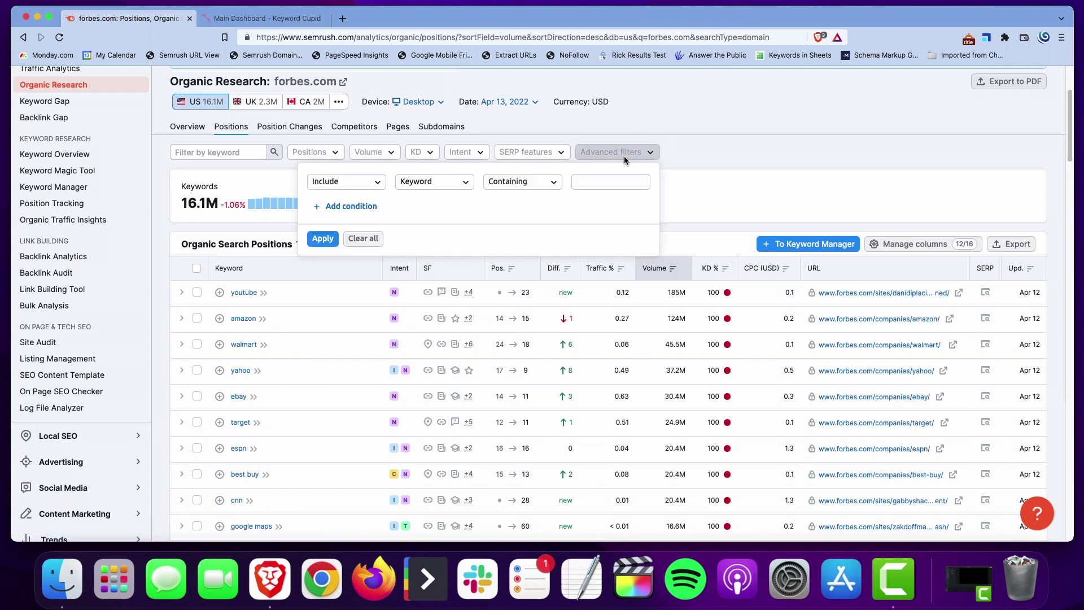
left_click(615, 180)
type("best")
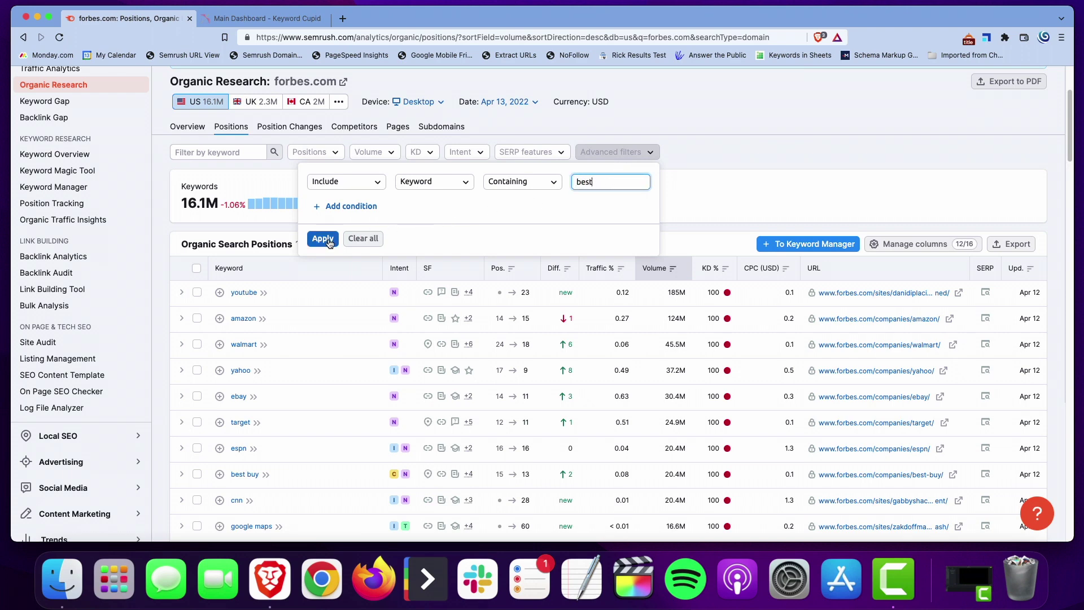
left_click(324, 238)
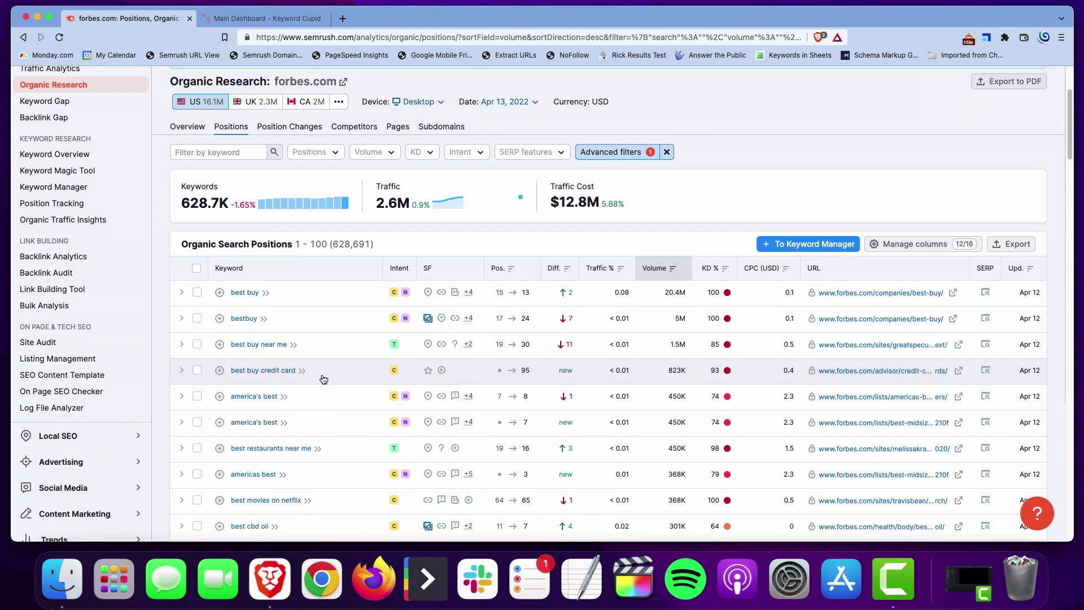
scroll(322, 384, "down", 2)
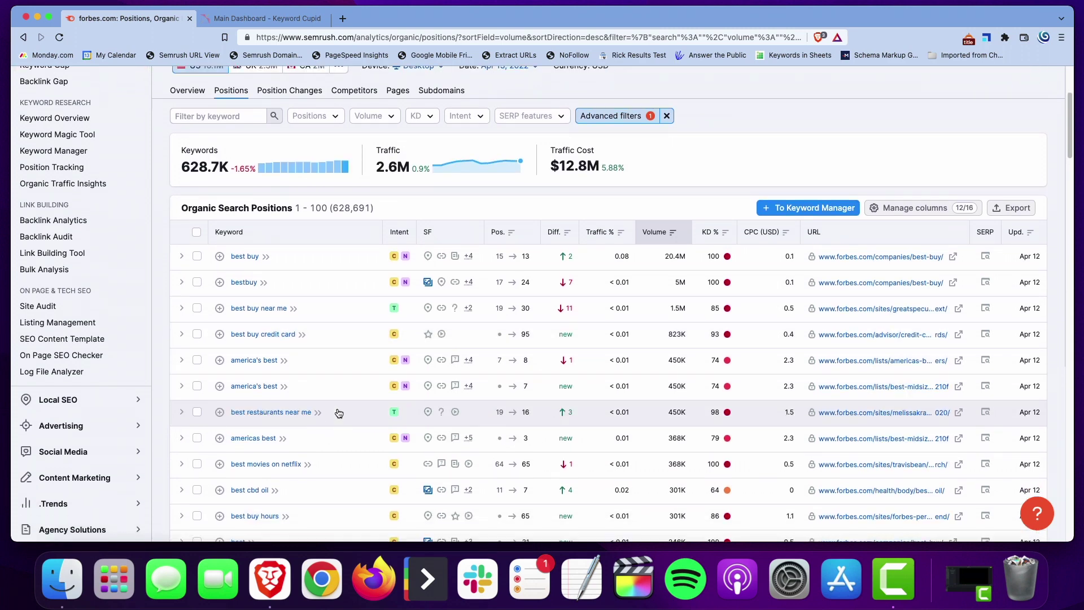
scroll(339, 413, "down", 2)
scroll(367, 316, "up", 6)
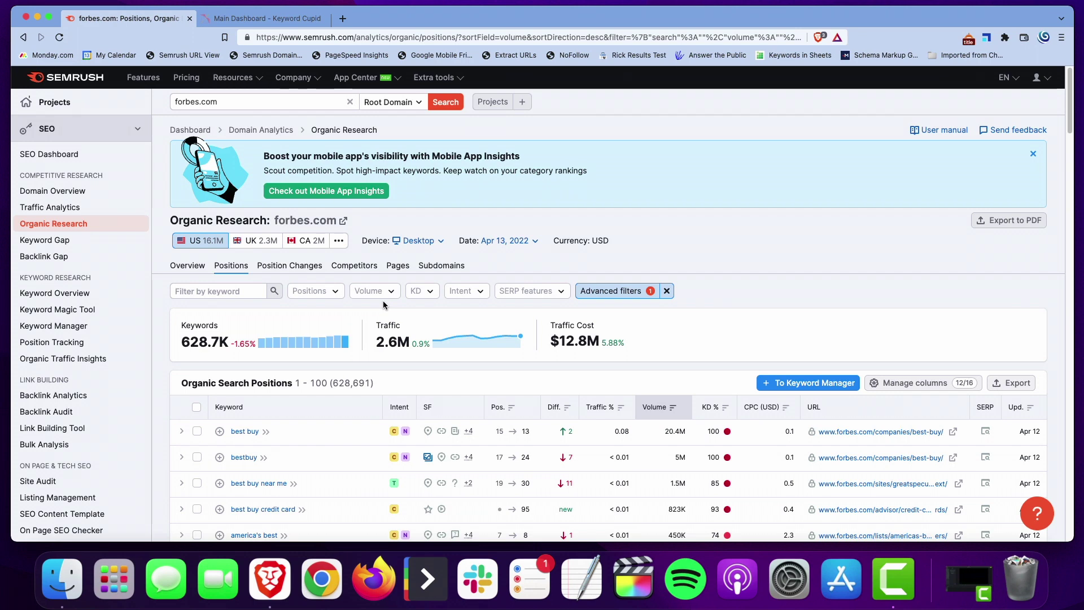
Filter forbes.com's Pages report to URLs containing 'top-', led by /top-colleges/ at 80.7K traffic.
left_click(397, 265)
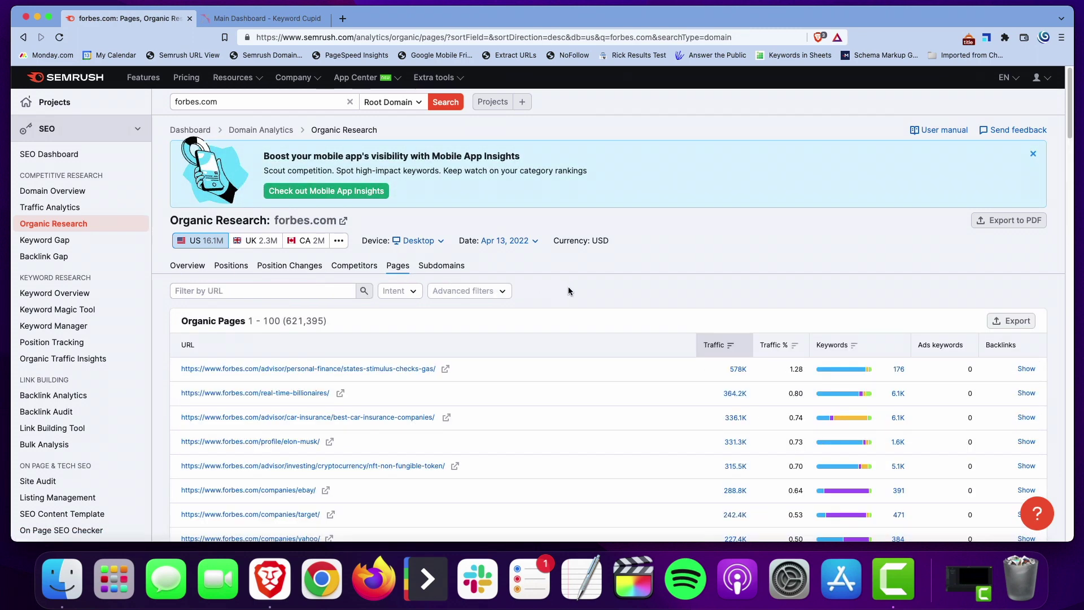
left_click(452, 293)
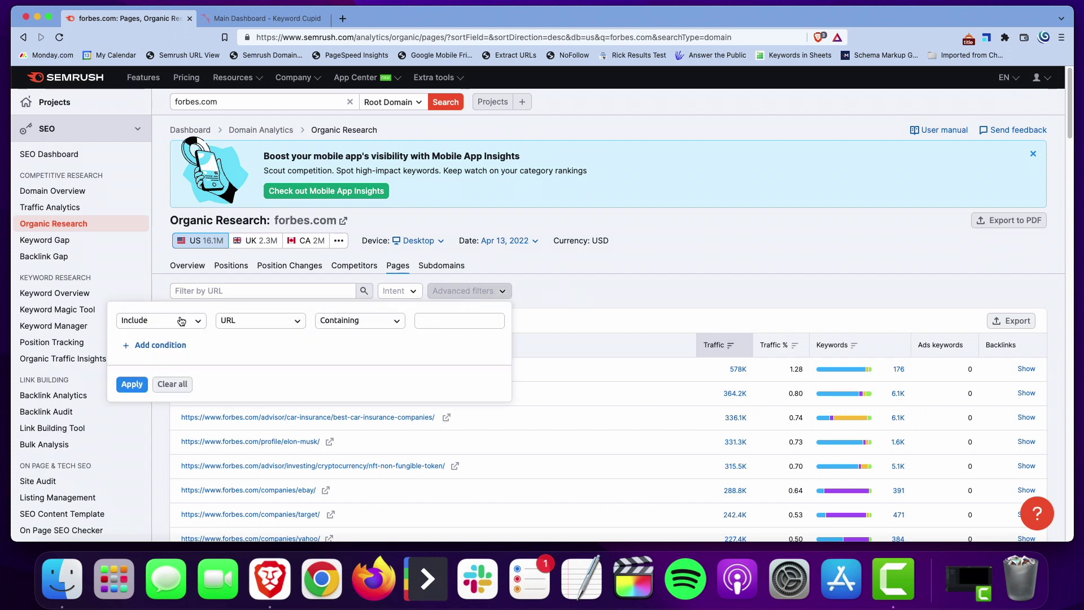
left_click(446, 318)
type("top-")
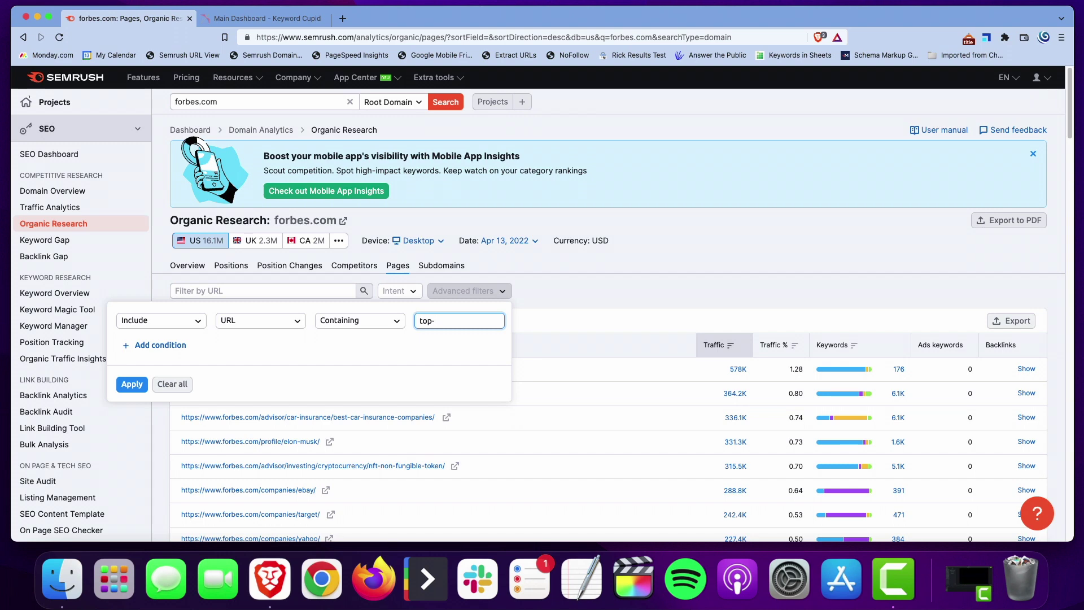
left_click(138, 384)
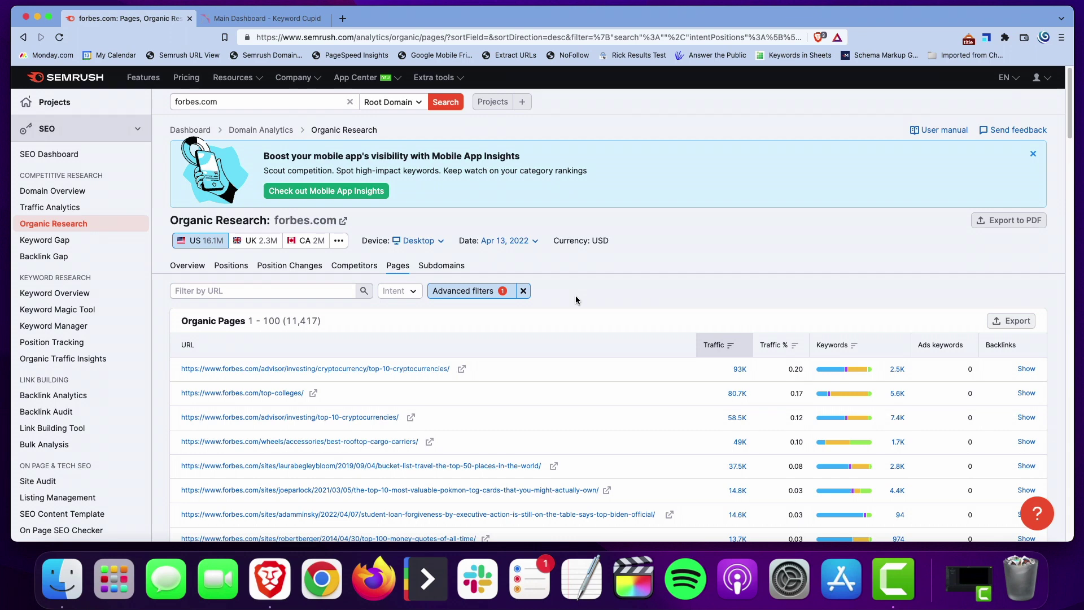
scroll(438, 406, "down", 2)
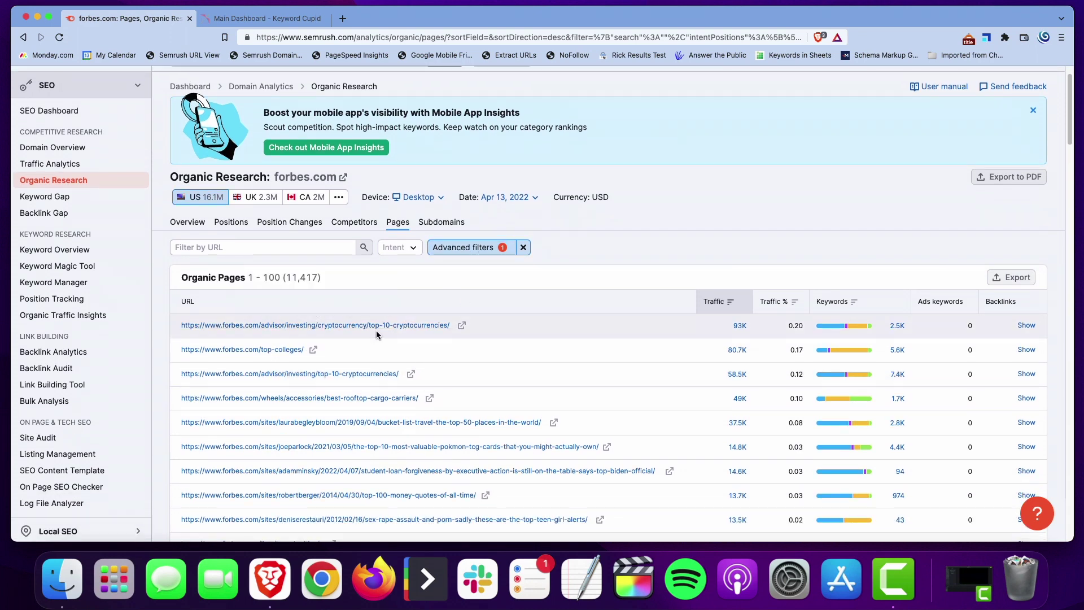
scroll(446, 365, "down", 1)
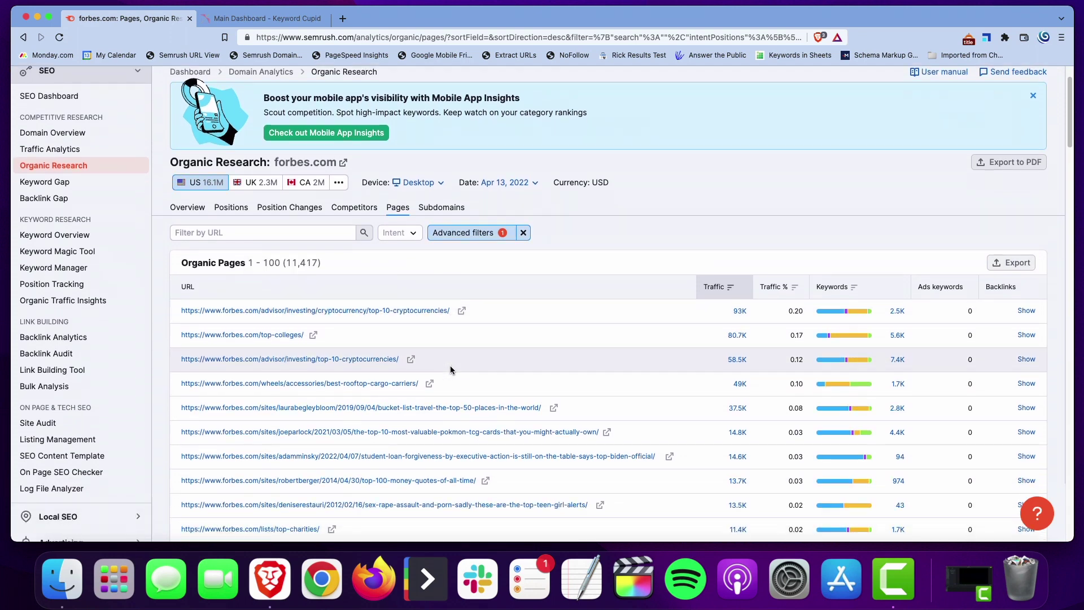
scroll(446, 367, "down", 6)
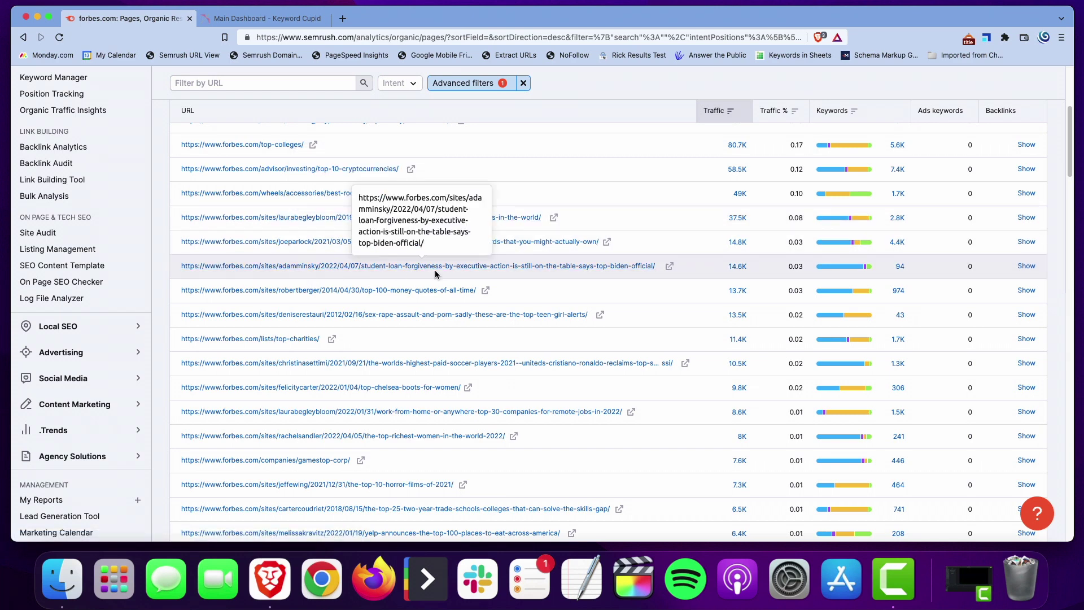
Change the URL filter from 'top-' to 'best' and scroll down to the best-indoor-plants page row.
scroll(531, 203, "up", 3)
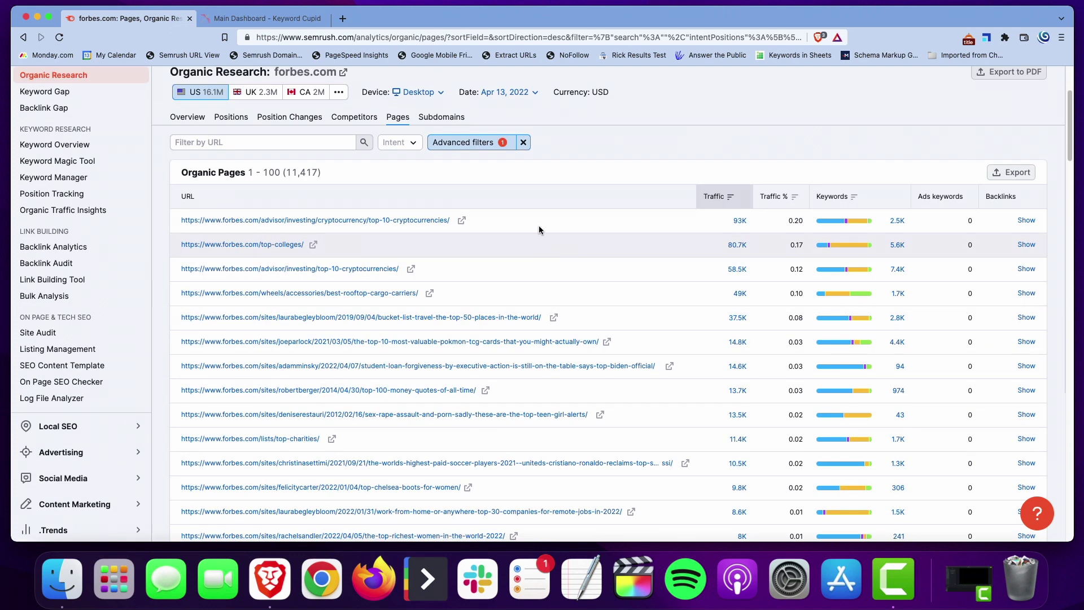
left_click(469, 142)
left_click(469, 171)
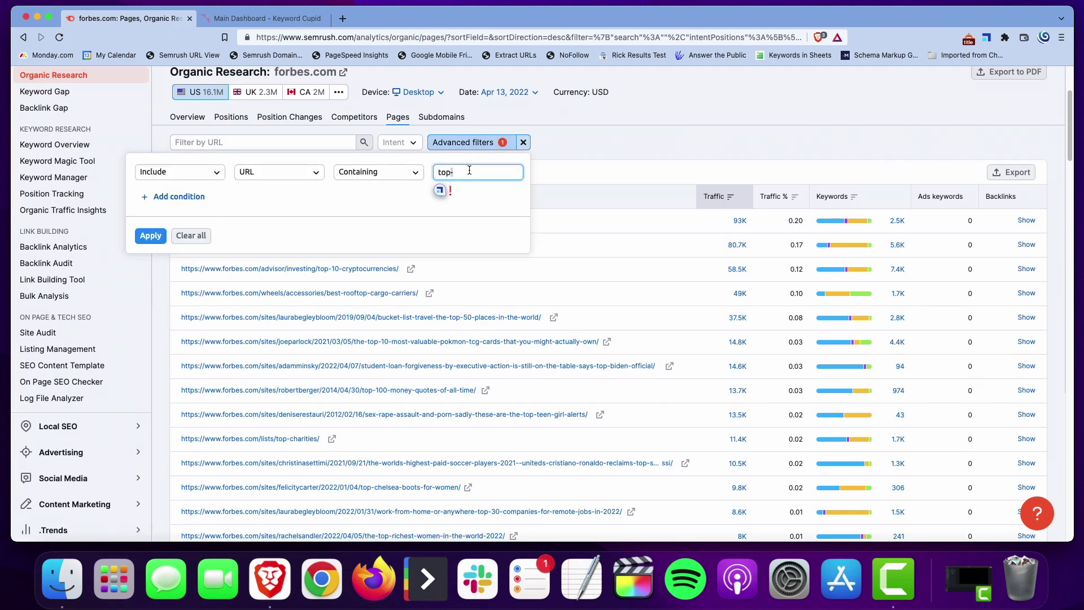
triple_click(469, 170)
type("best")
left_click(151, 235)
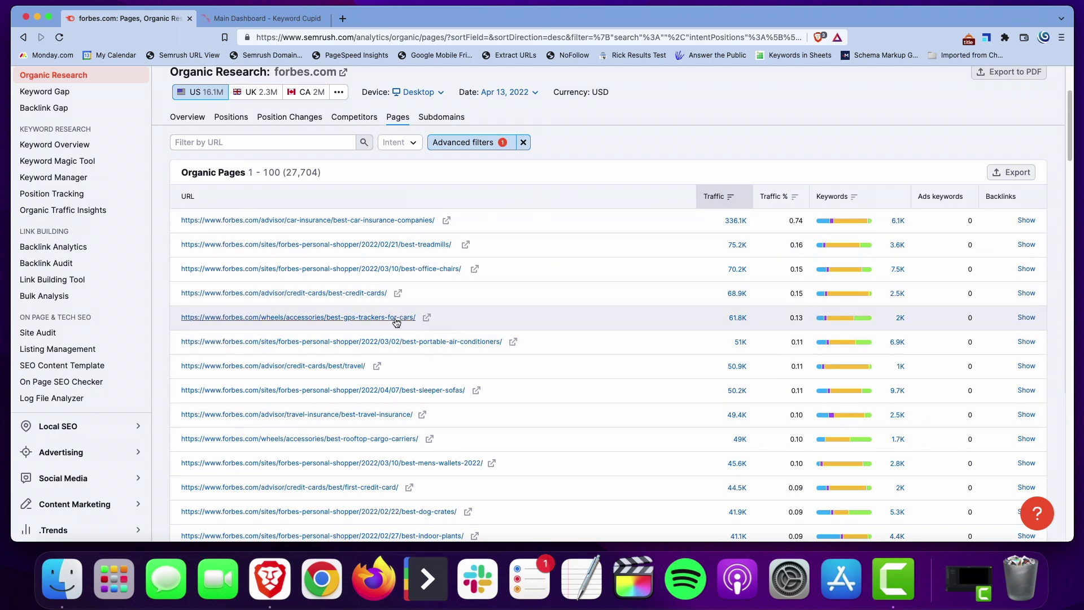
scroll(396, 322, "down", 3)
scroll(397, 323, "up", 8)
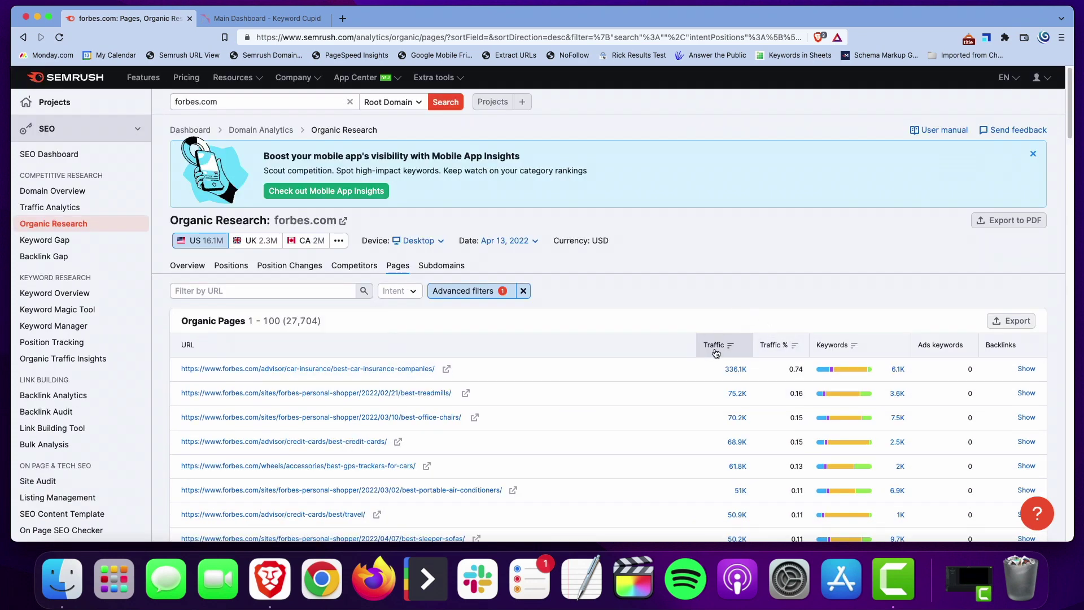
mouse_move(716, 354)
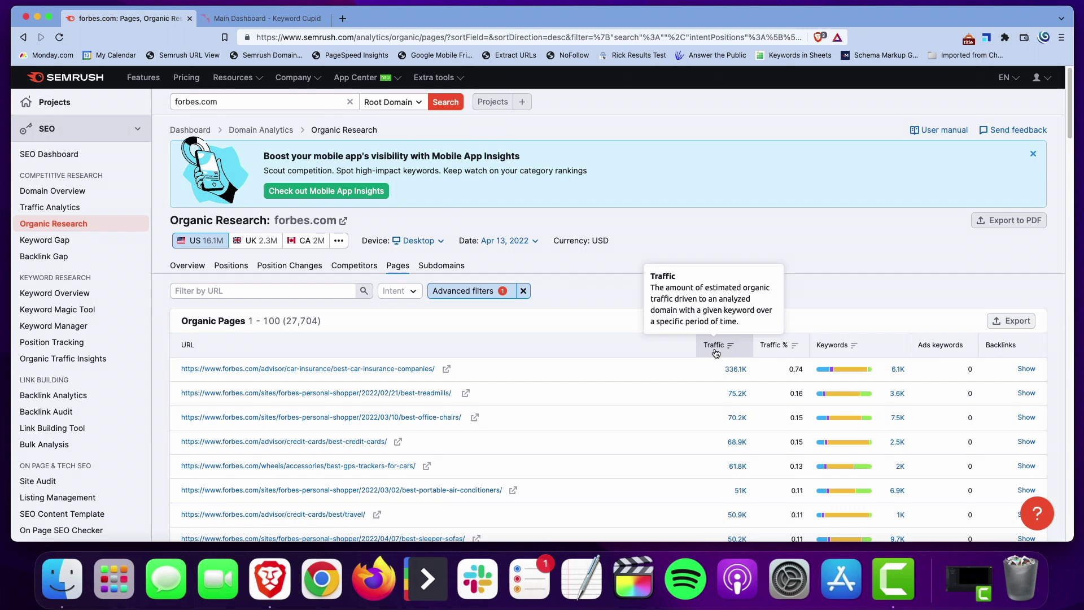
scroll(716, 353, "down", 5)
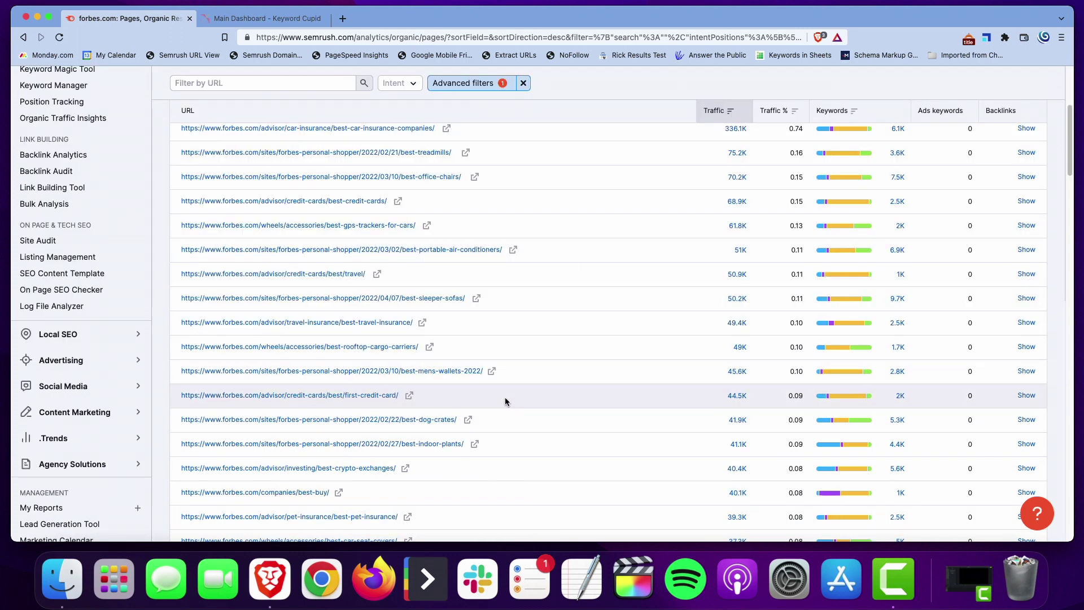
scroll(505, 402, "down", 1)
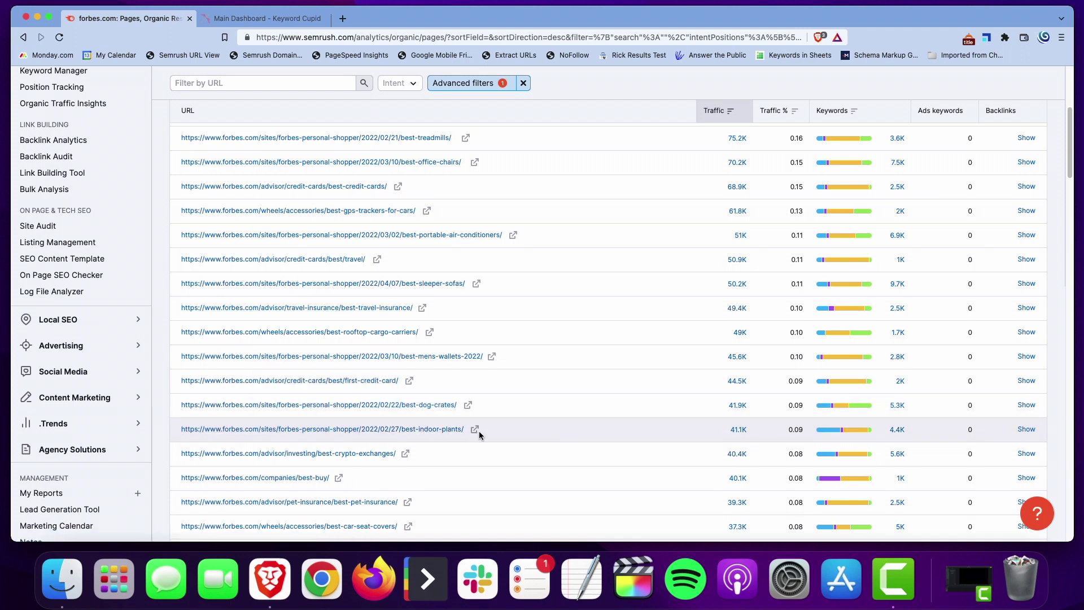
Open the best-indoor-plants page report and view all 4.4K keywords it ranks for.
left_click(440, 430)
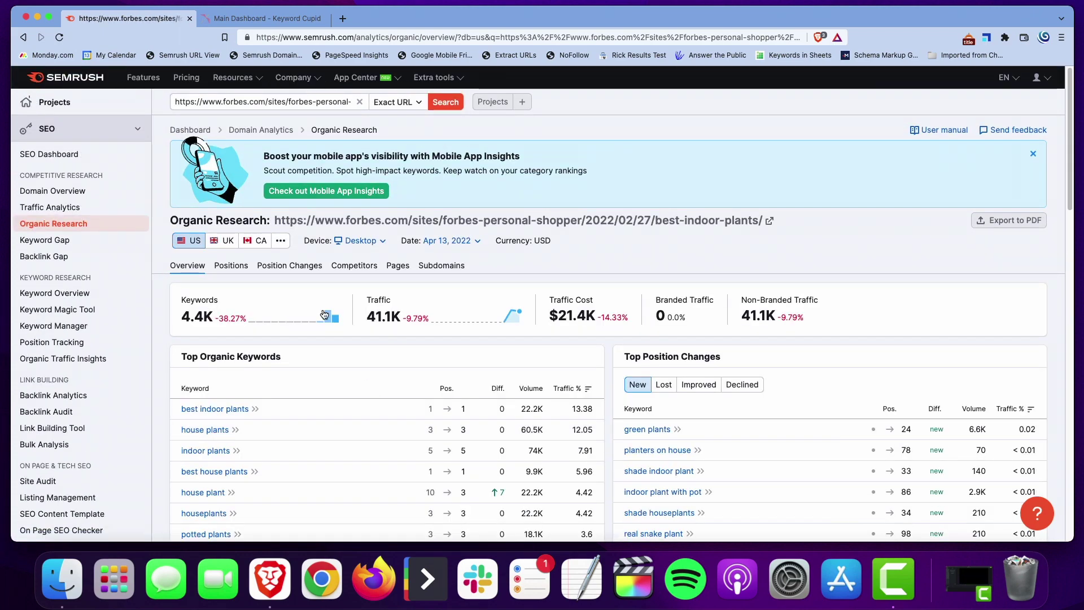
scroll(333, 407, "down", 2)
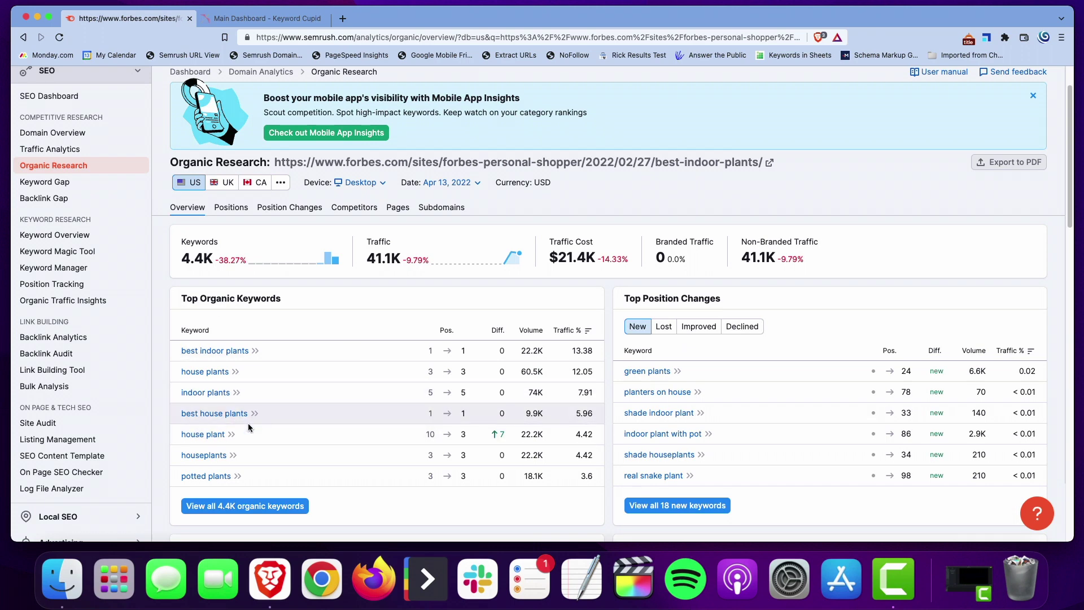
left_click(249, 506)
scroll(433, 399, "down", 5)
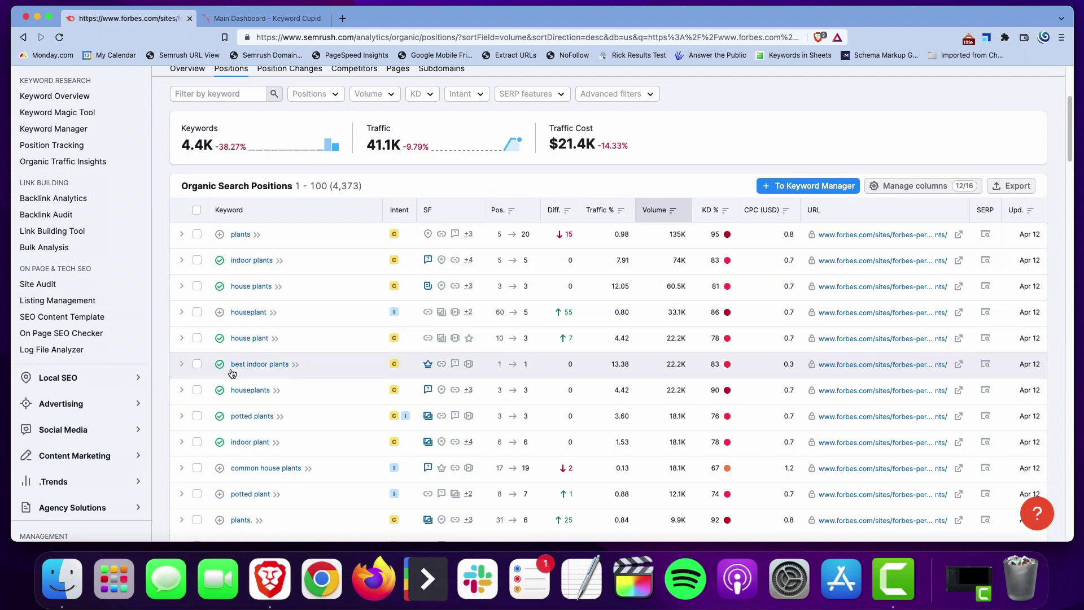
scroll(221, 409, "down", 1)
scroll(220, 410, "down", 3)
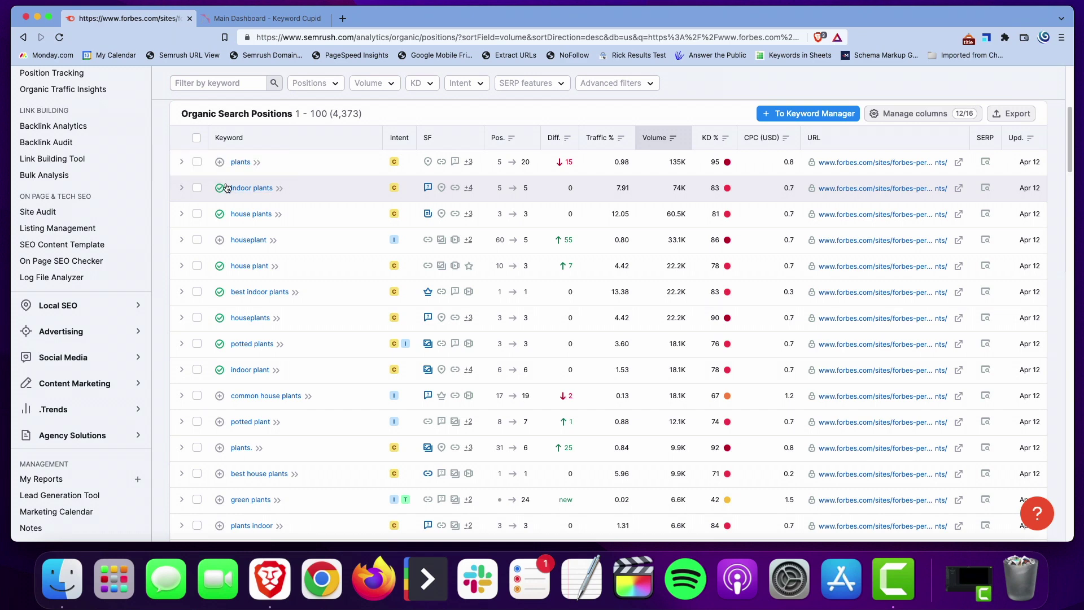
From the indoor plants preview, add the singular spider-mites-on-indoor-plant keyword to the list.
left_click(281, 191)
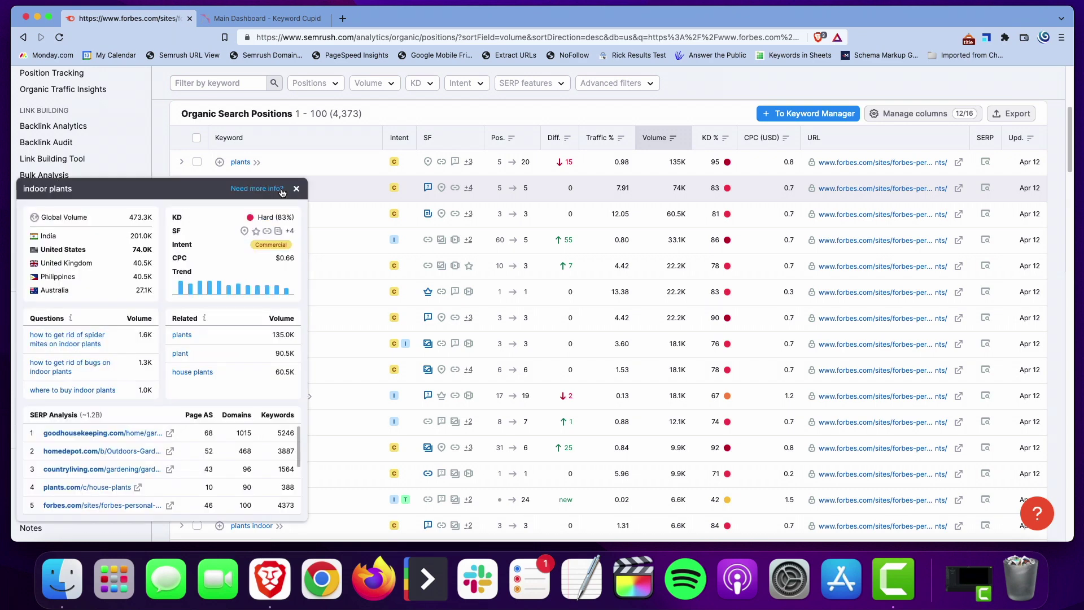
right_click(97, 346)
left_click(97, 346)
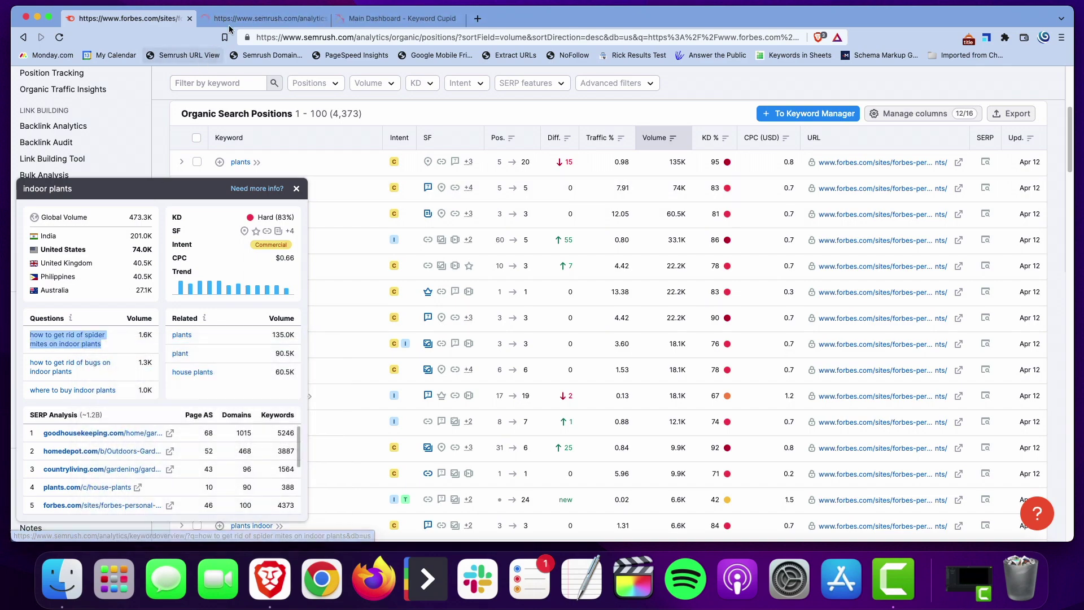
scroll(260, 299, "down", 3)
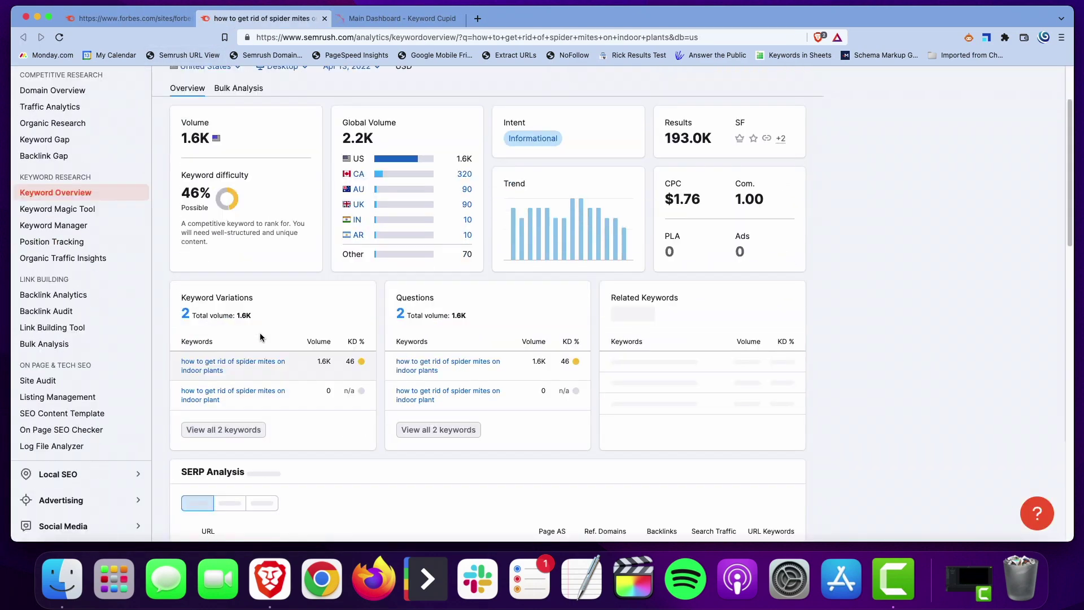
left_click(226, 429)
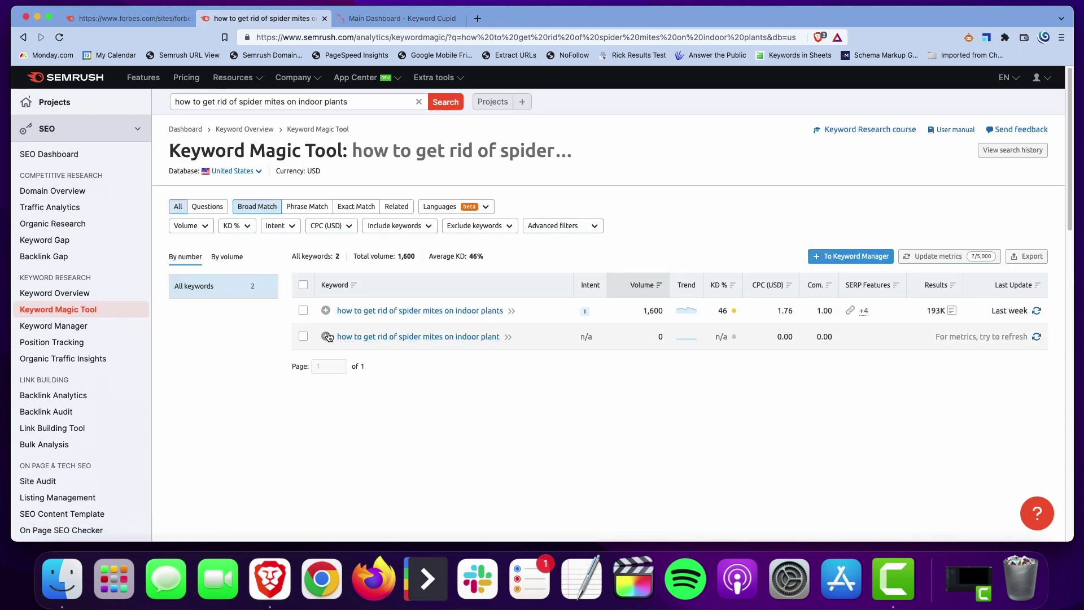
left_click(327, 337)
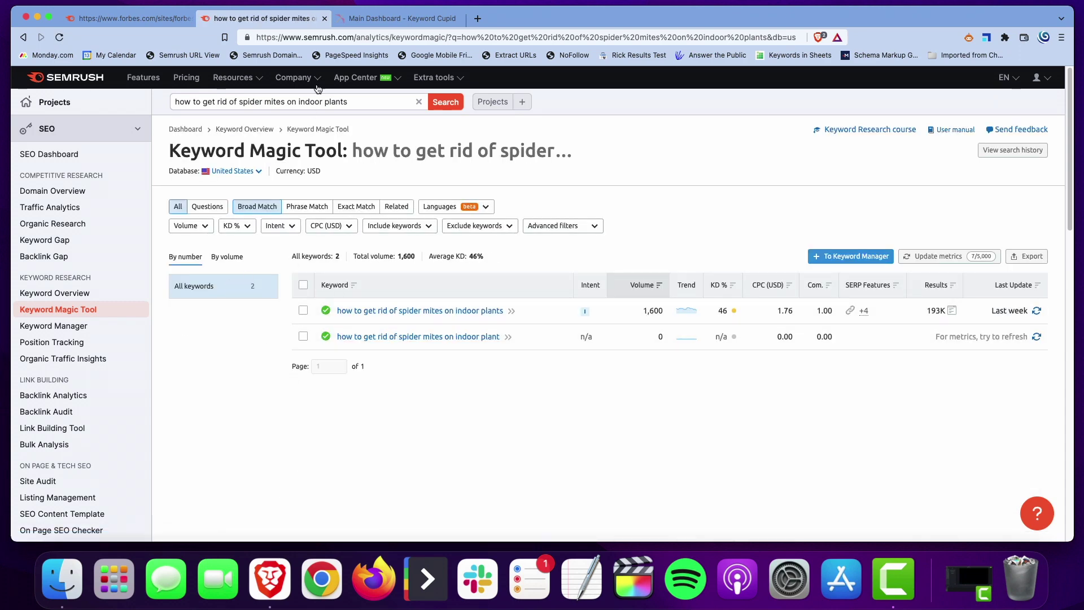
Return to the page's keyword table and preview the house plant keyword details.
key("super+w")
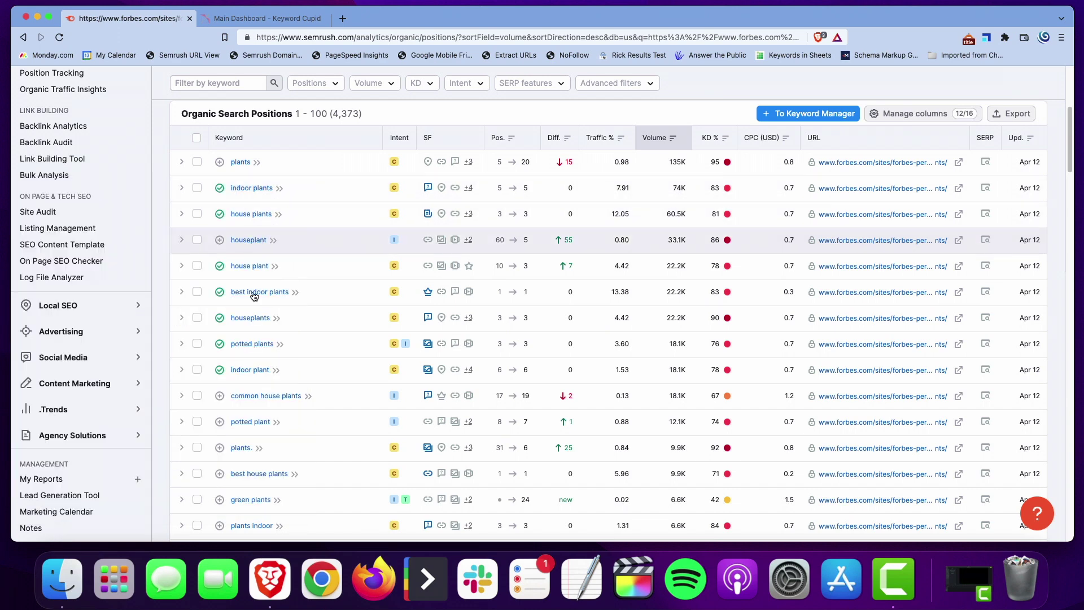
left_click(275, 268)
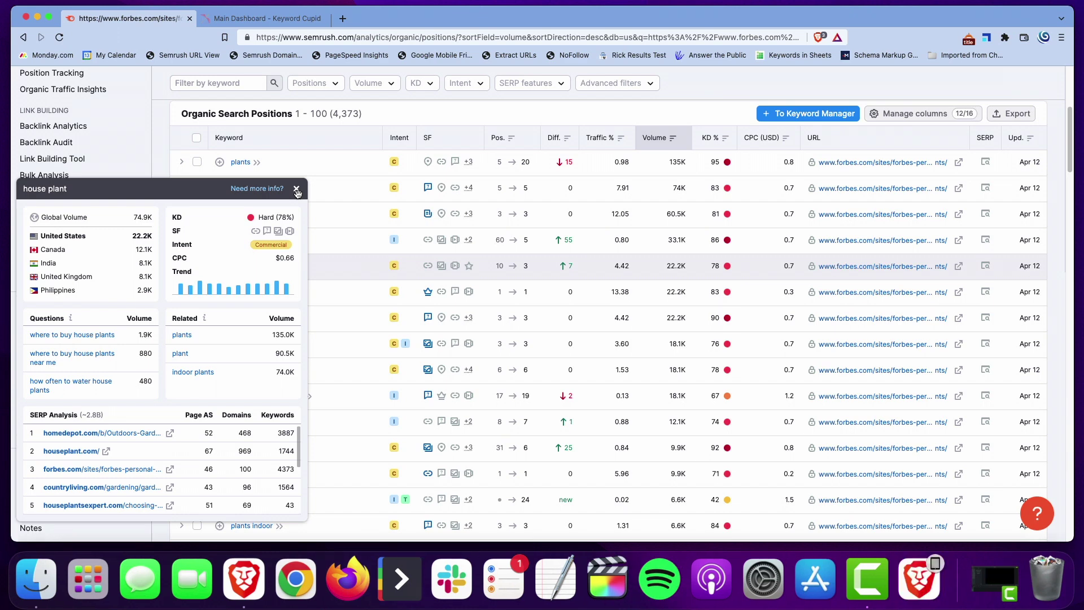
left_click(434, 118)
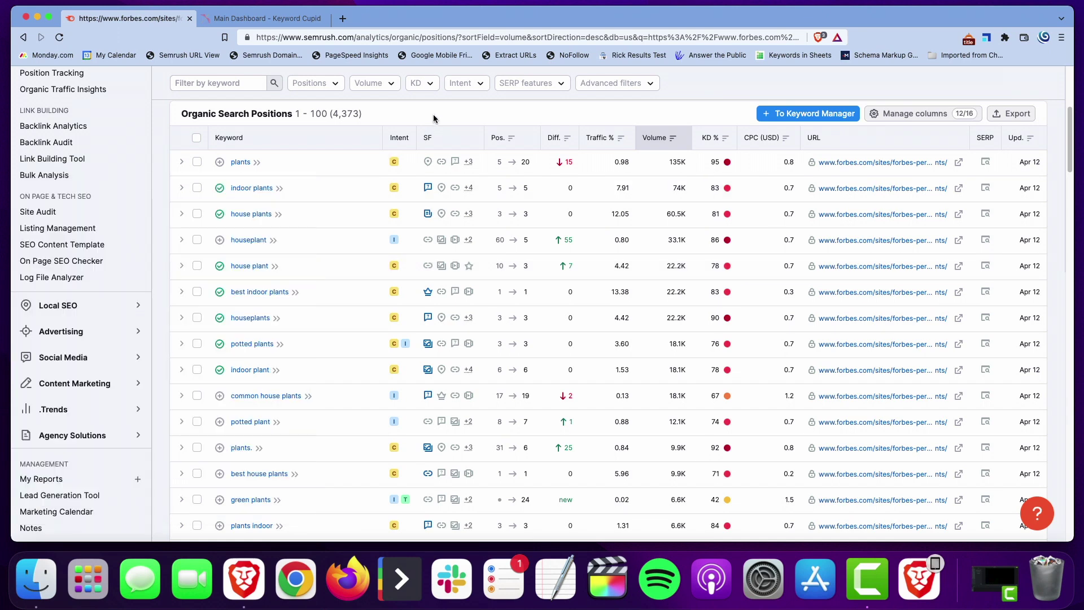
scroll(433, 129, "up", 5)
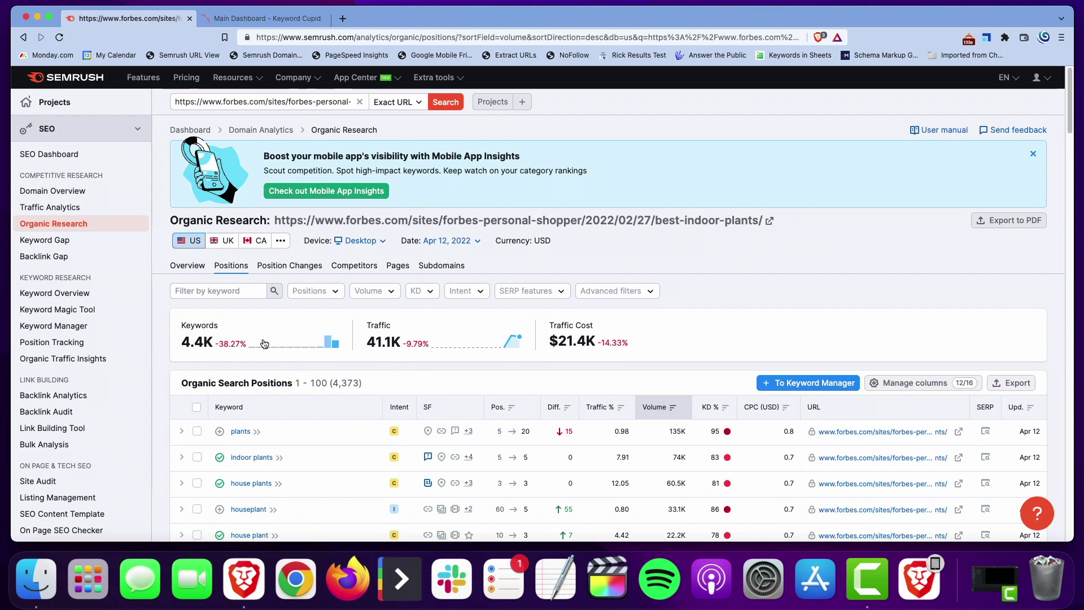
mouse_move(264, 343)
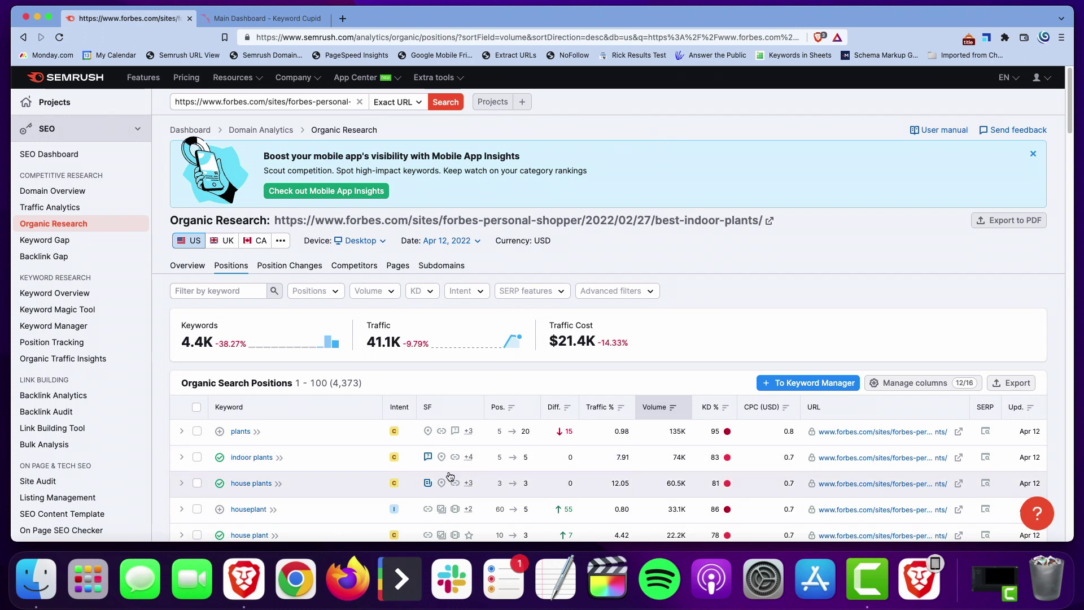
Filter forbes.com's Pages report to URLs containing 'plants', showing 245 pages.
key("super+bracketleft")
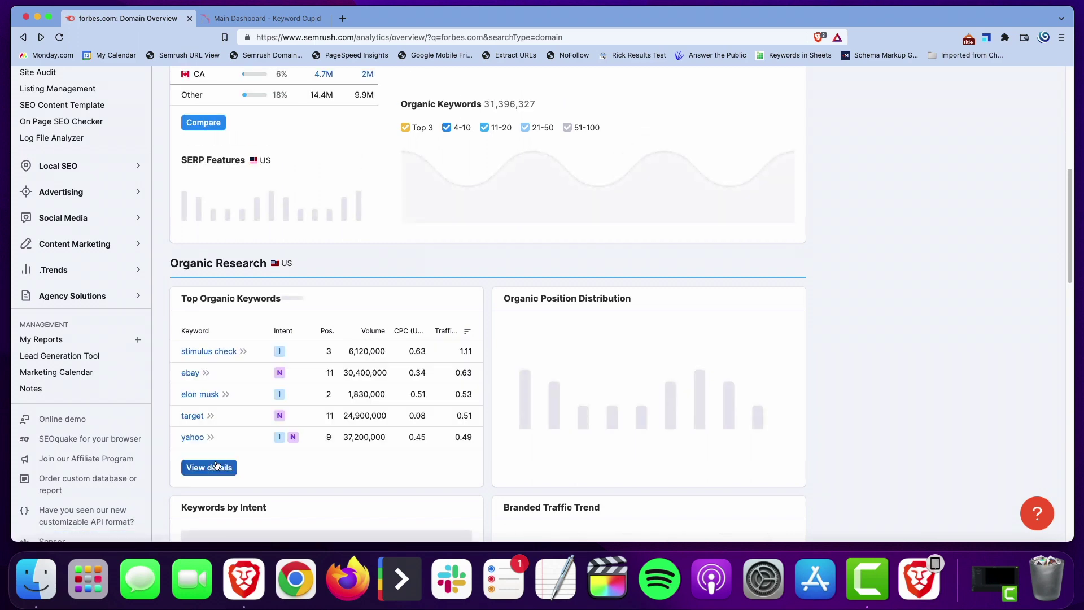
key("super+bracketright")
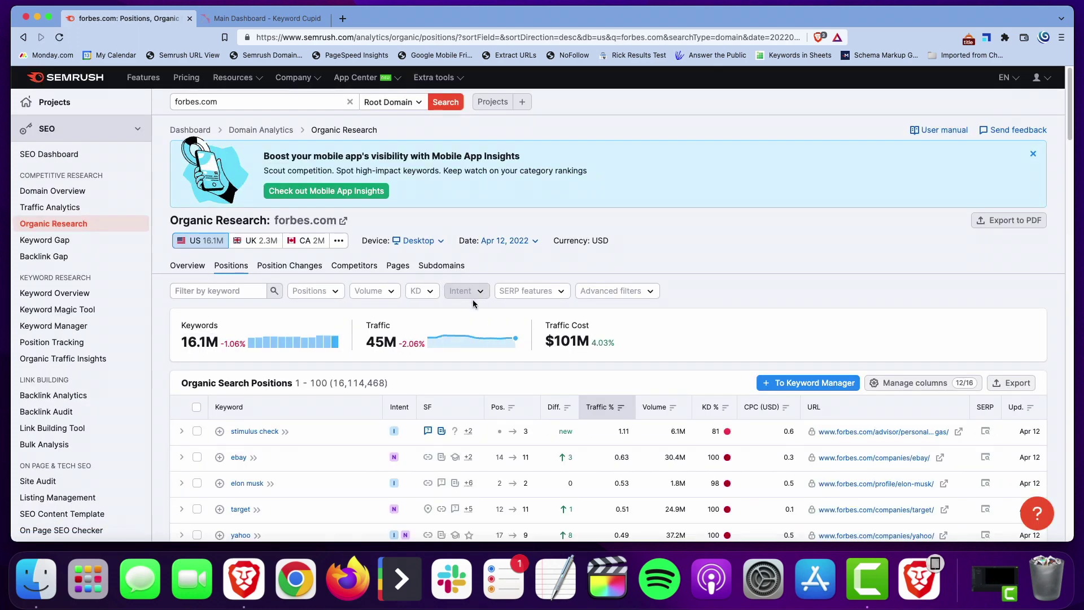
left_click(398, 265)
left_click(513, 291)
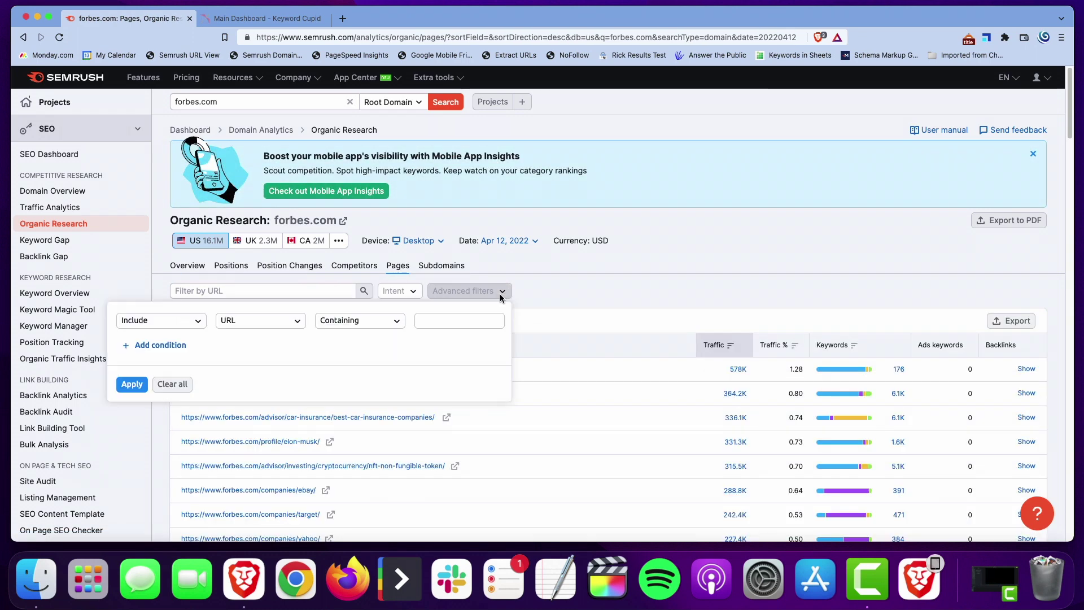
left_click(450, 322)
type("plants")
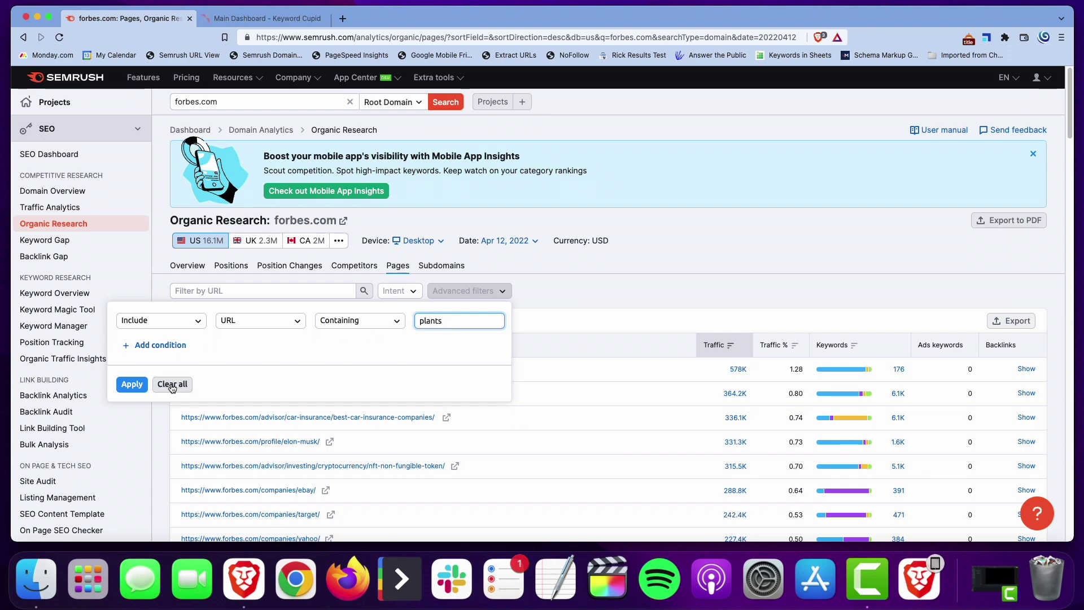
left_click(132, 384)
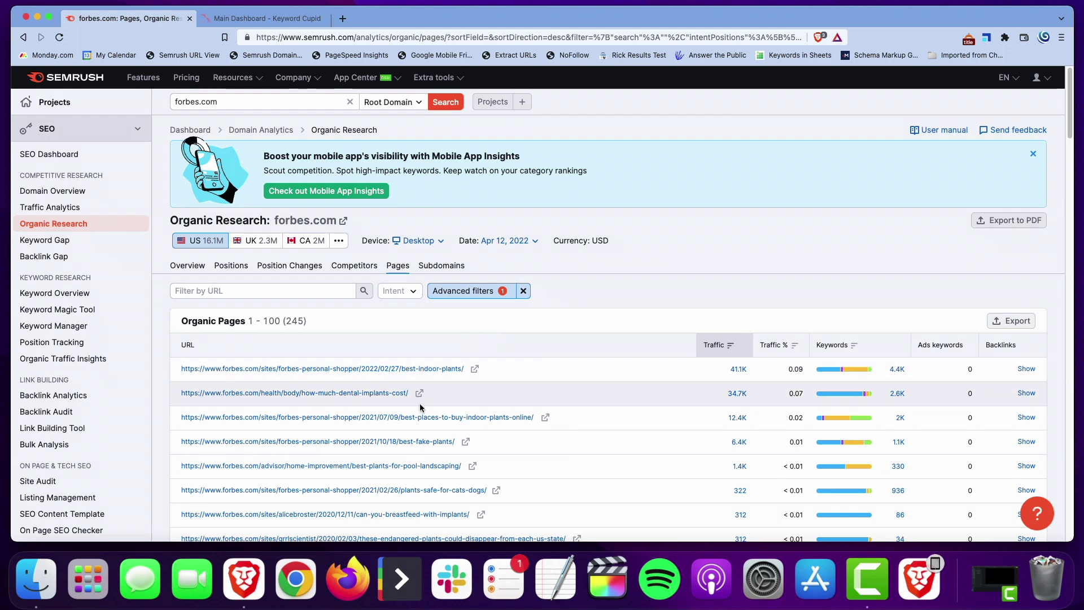
scroll(564, 339, "down", 1)
scroll(591, 322, "down", 3)
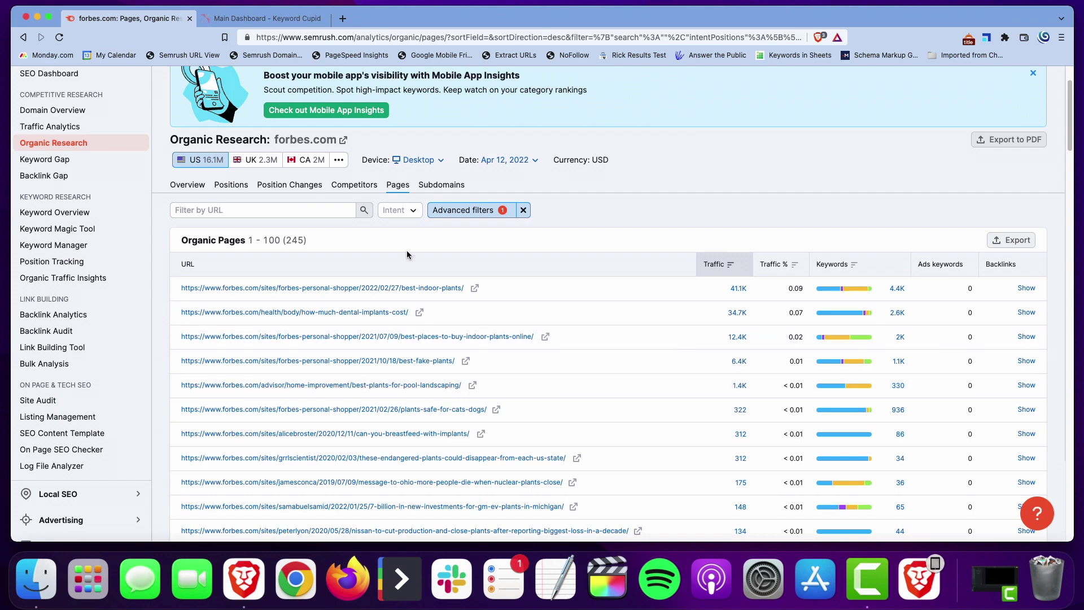
Choose Semrush Keyword Magic Tool, report size 100, and upload Indoor-plants_list_2022-04-13.xlsx.
left_click(267, 17)
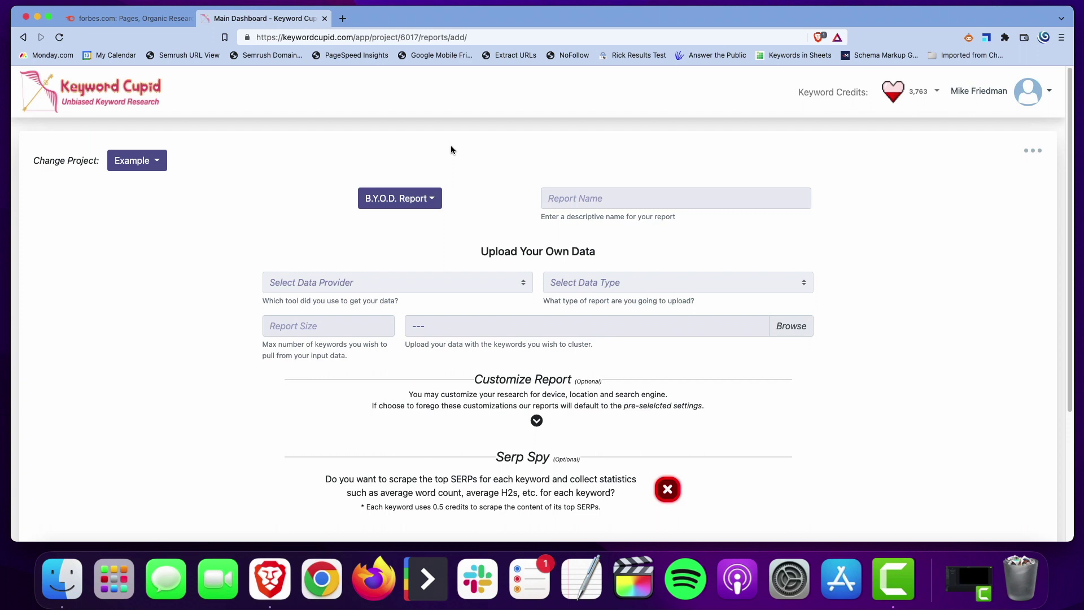
left_click(317, 283)
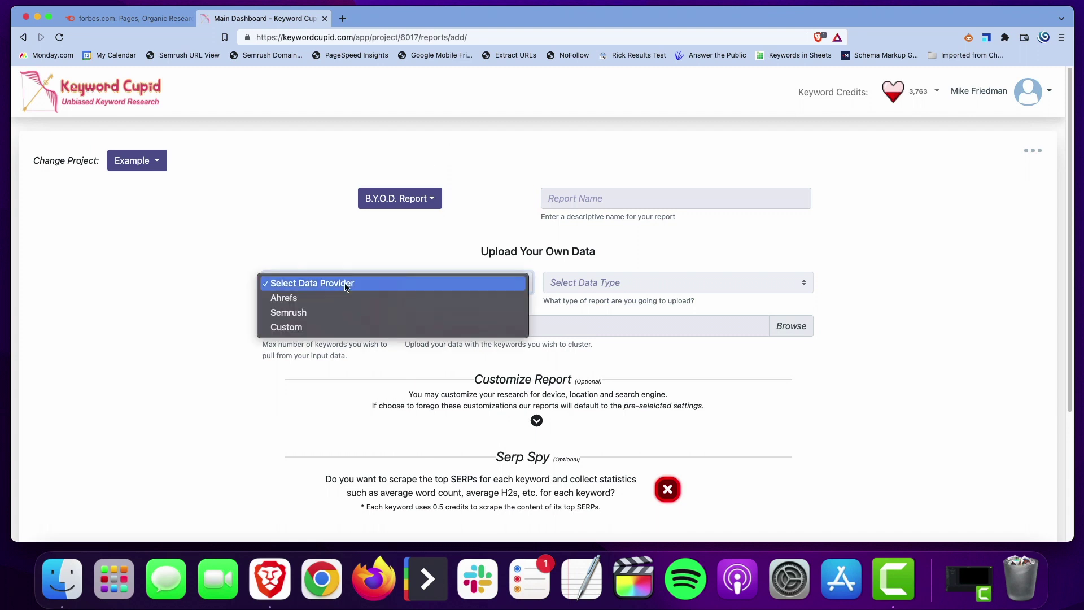
left_click(293, 314)
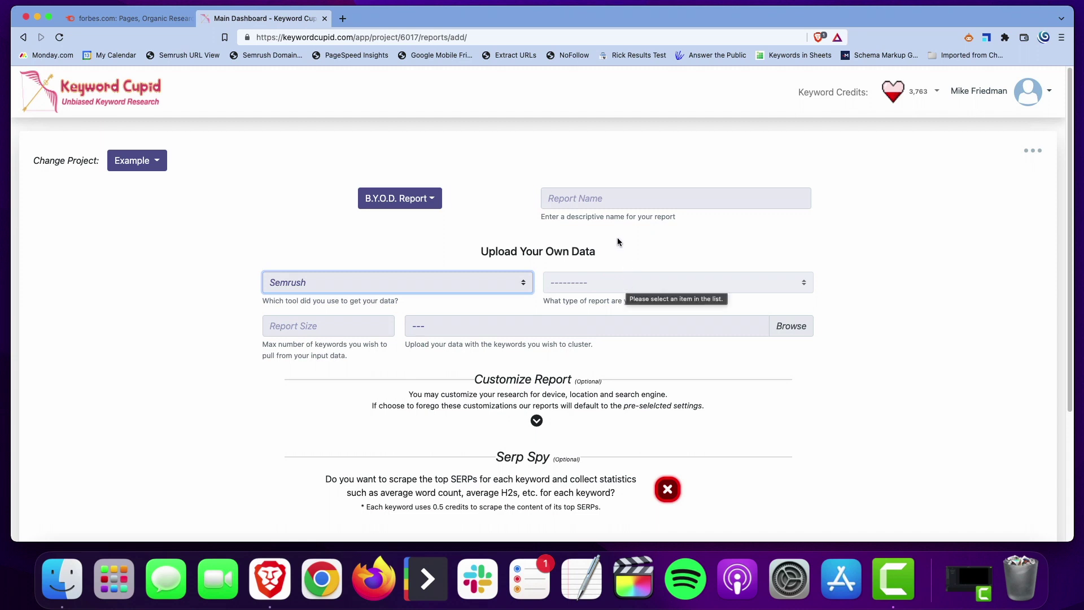
left_click(626, 287)
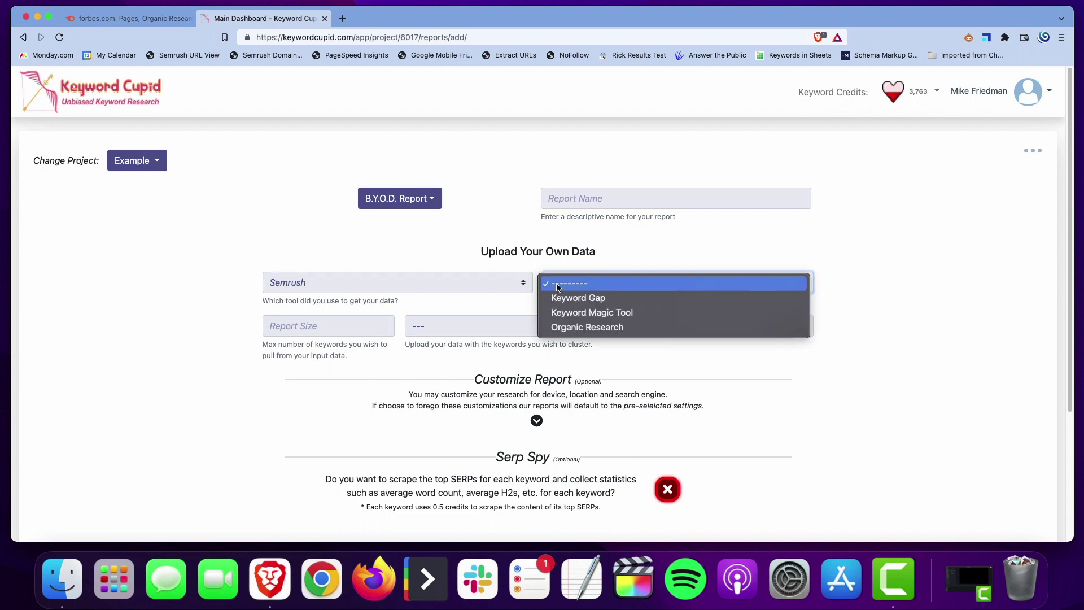
left_click(597, 313)
left_click(350, 329)
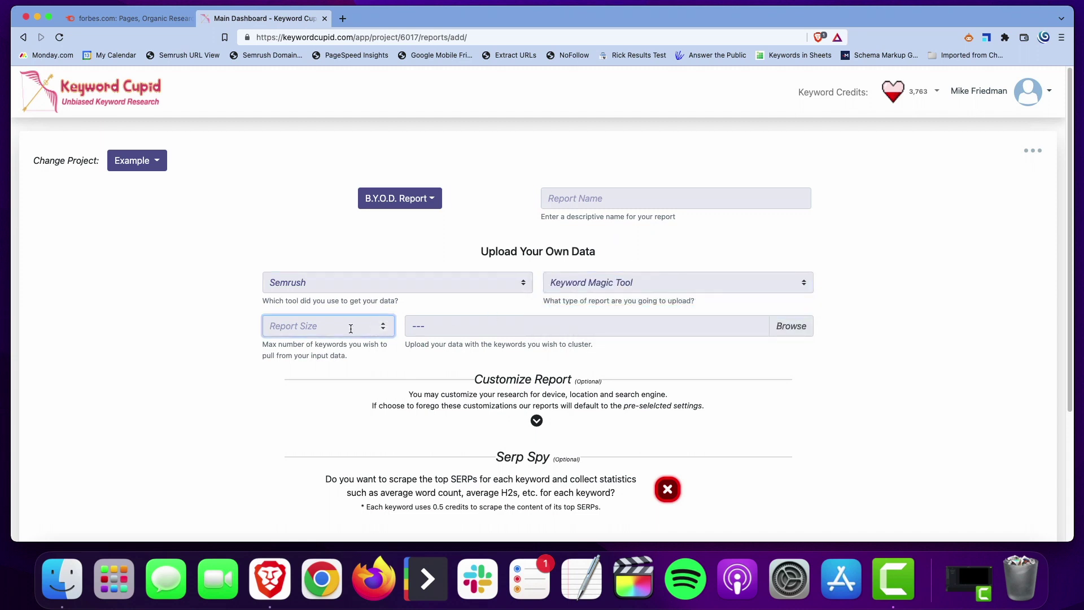
type("100")
left_click(472, 327)
left_click(459, 230)
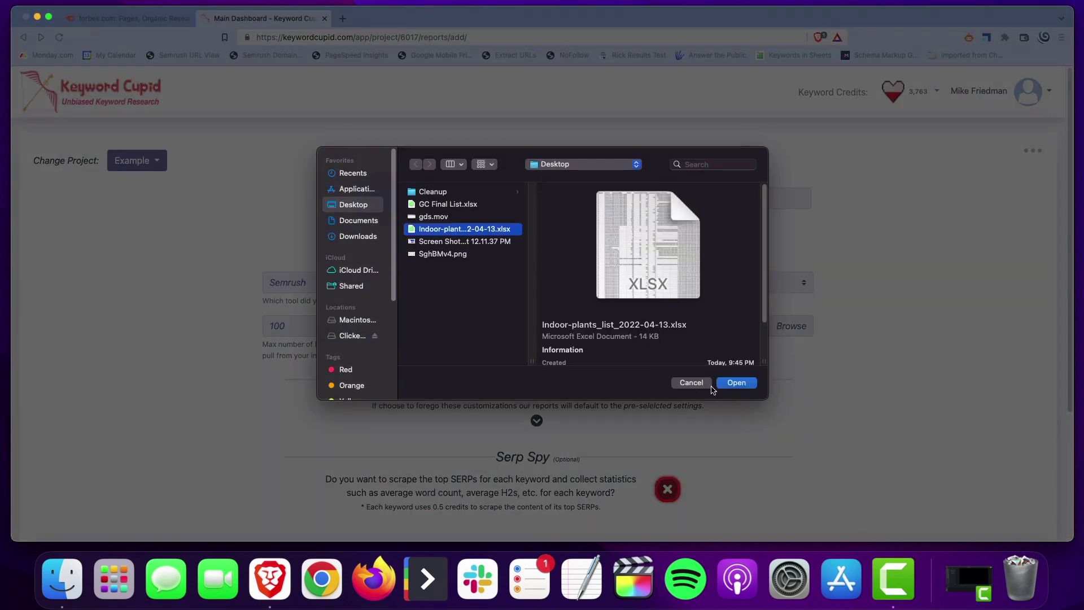
left_click(735, 383)
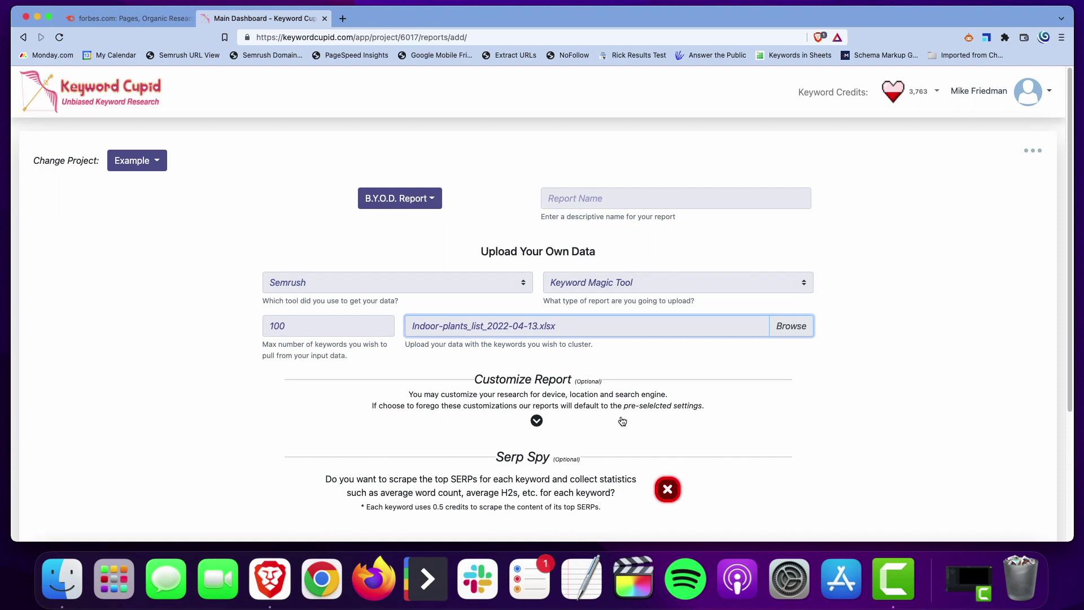
Enable Serp Spy, name the report 'plant example', and run it.
scroll(632, 435, "down", 2)
left_click(668, 435)
scroll(779, 409, "down", 4)
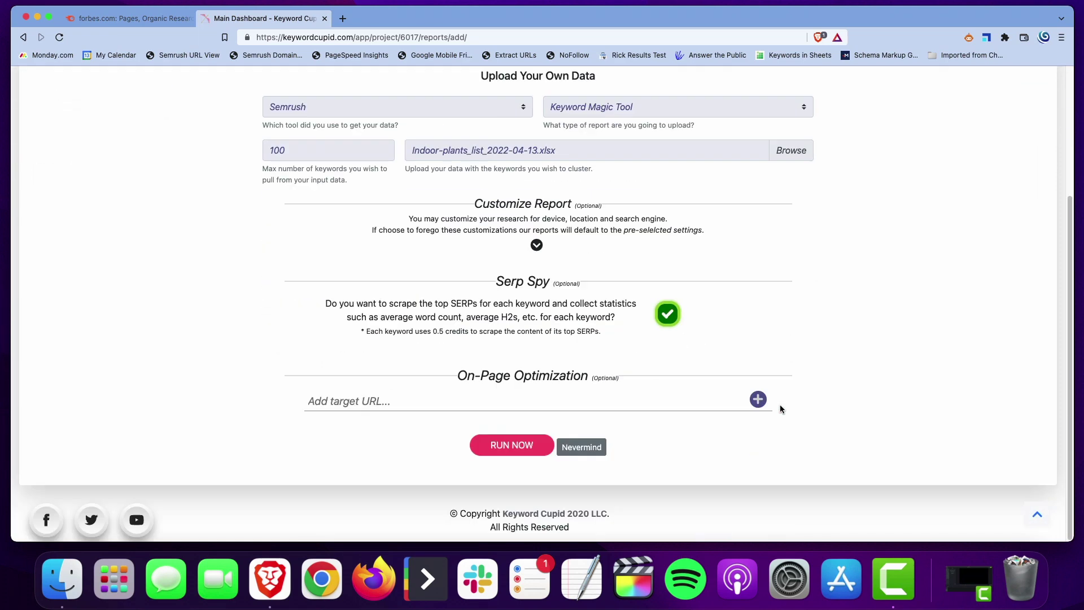
left_click(493, 444)
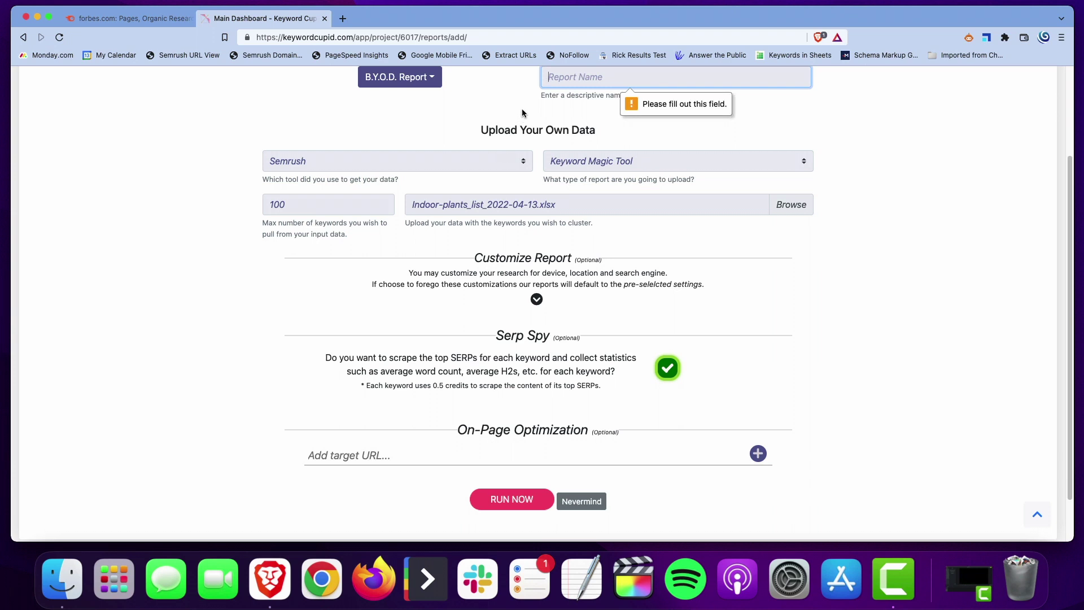
type("plant ex")
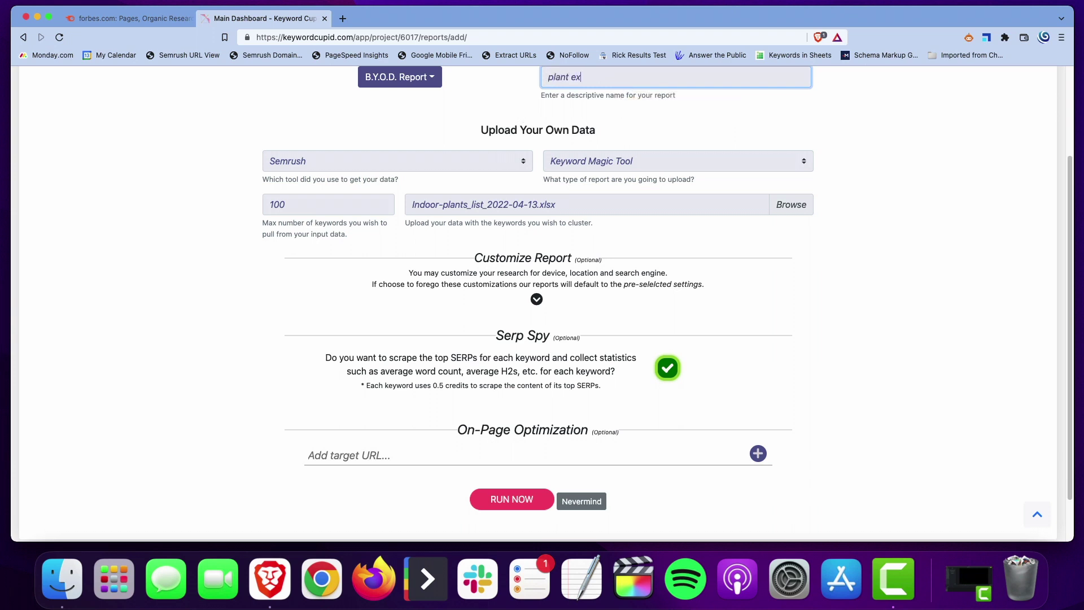
type("ample")
left_click(494, 495)
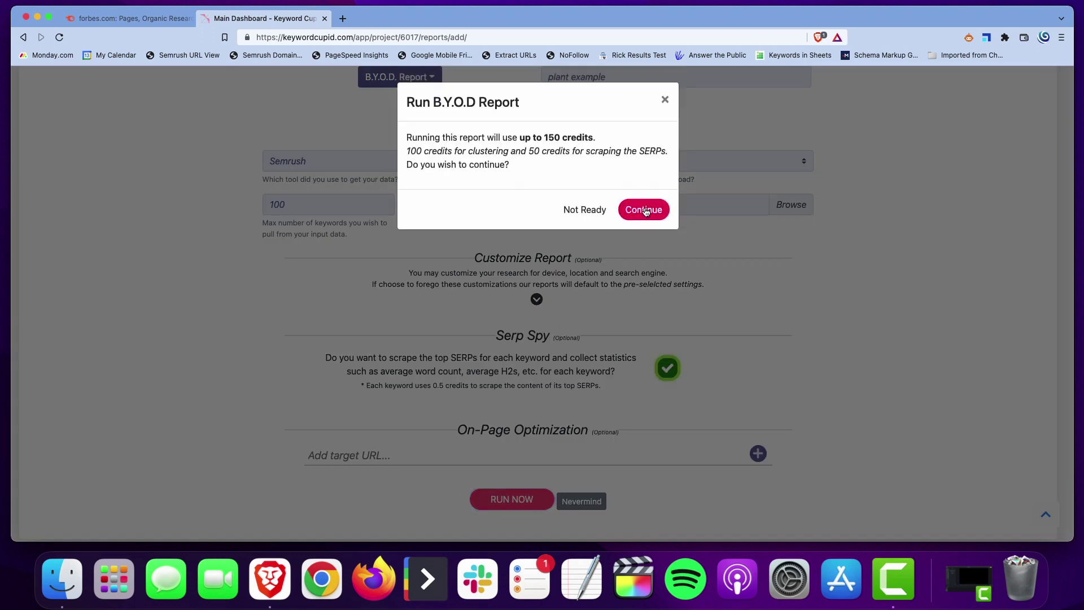
Confirm the 150-credit report run, then view the Best Indoor Plants spreadsheet's BIG SILOS sheet.
left_click(645, 210)
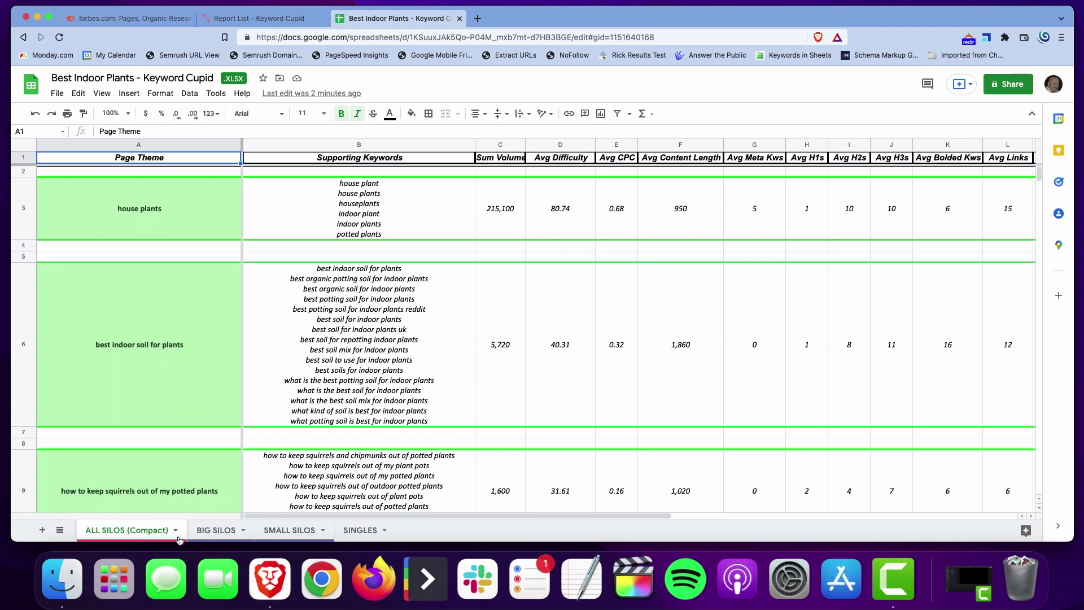
left_click(209, 531)
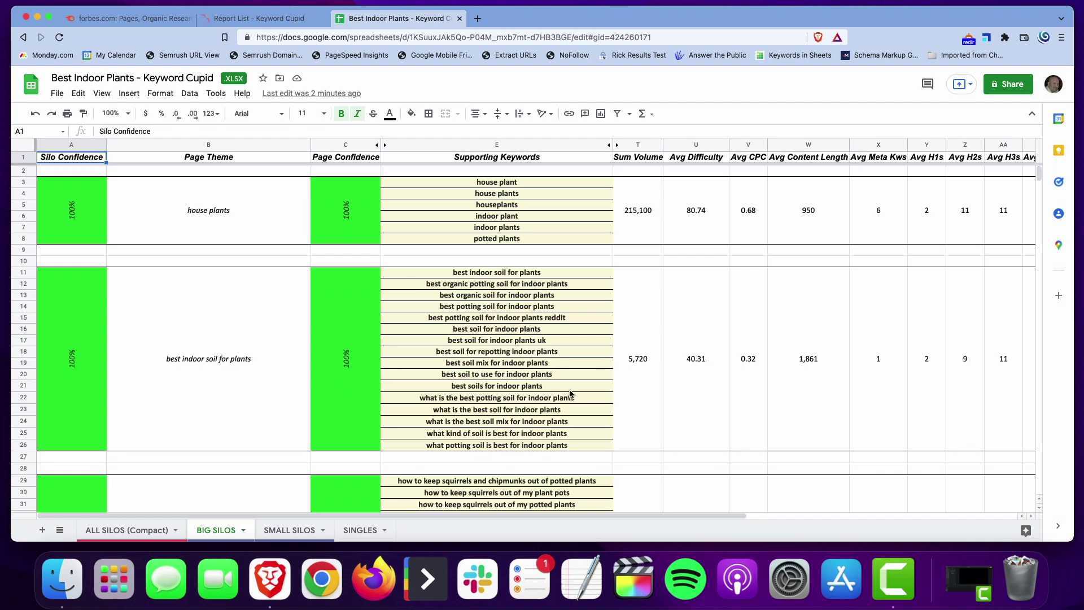
Review BIG SILOS rows and columns down to the 80% clean-indoor-air silo, then open SMALL SILOS.
scroll(333, 385, "down", 5)
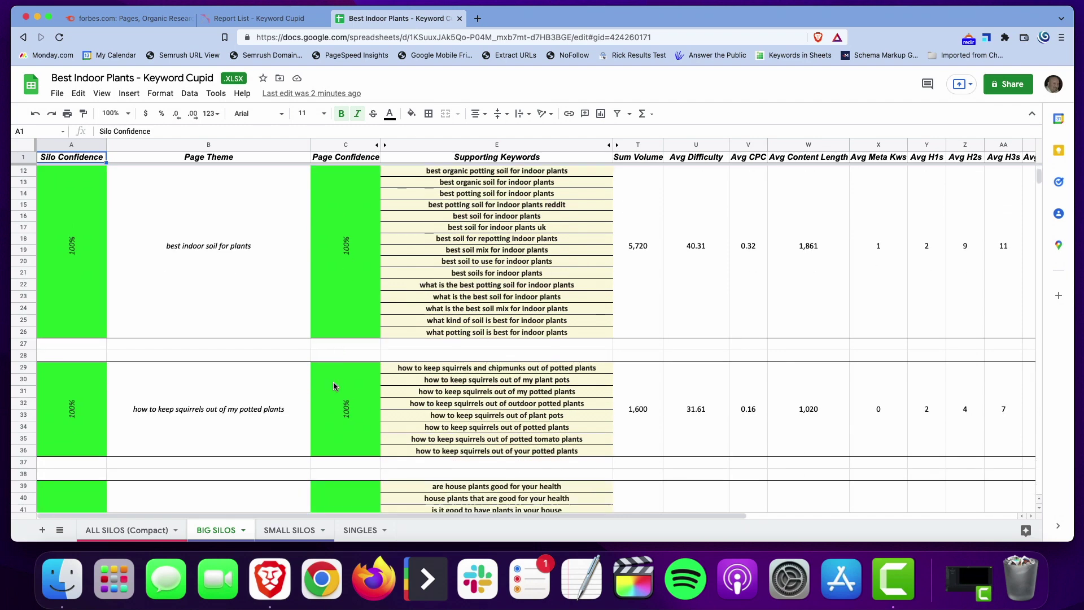
scroll(333, 386, "down", 1)
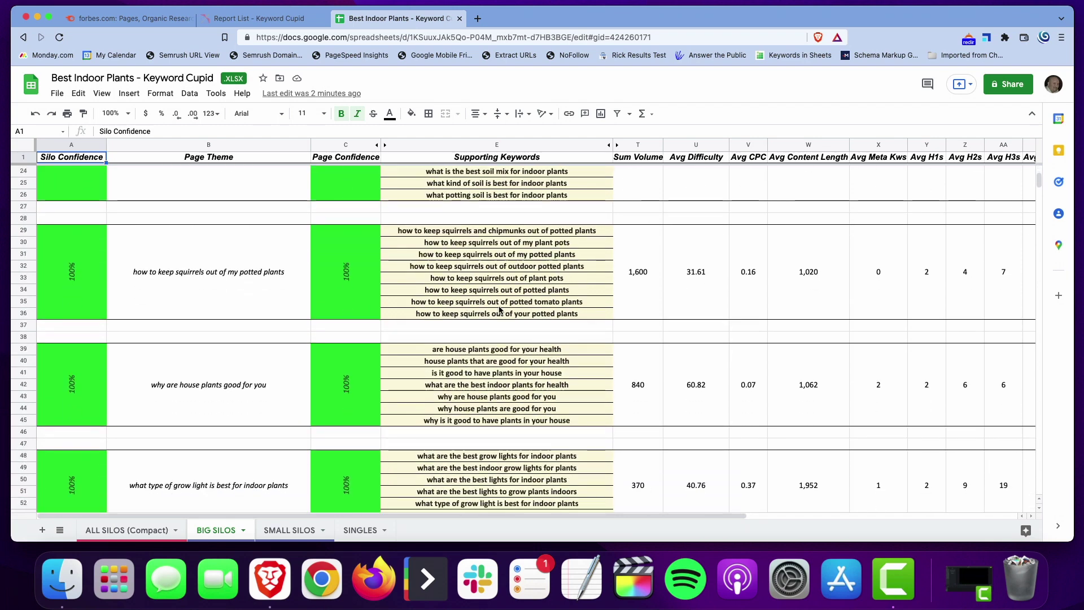
scroll(434, 412, "down", 4)
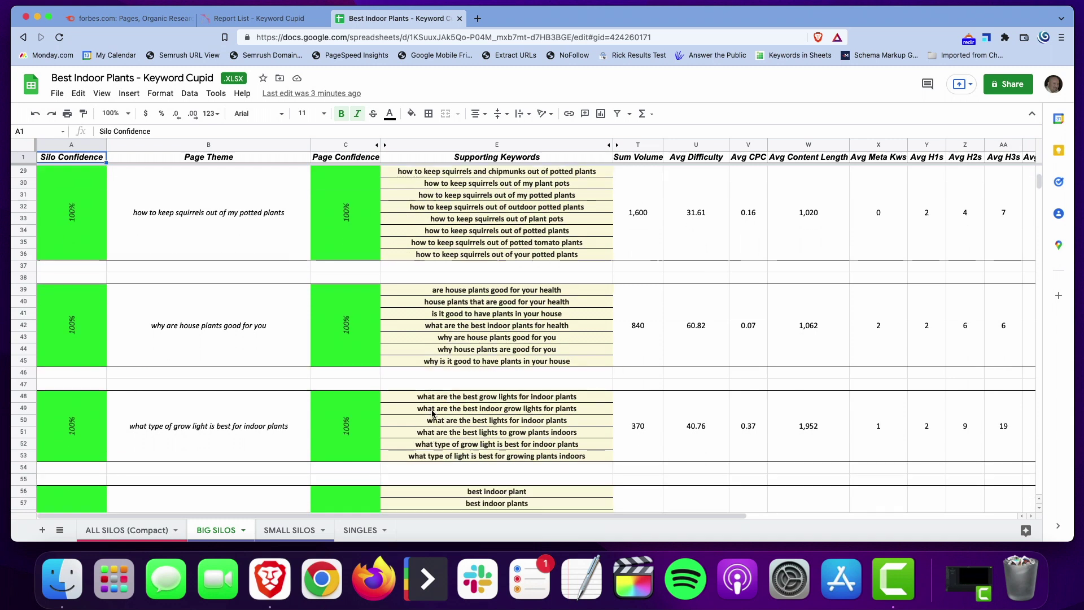
scroll(676, 409, "down", 3)
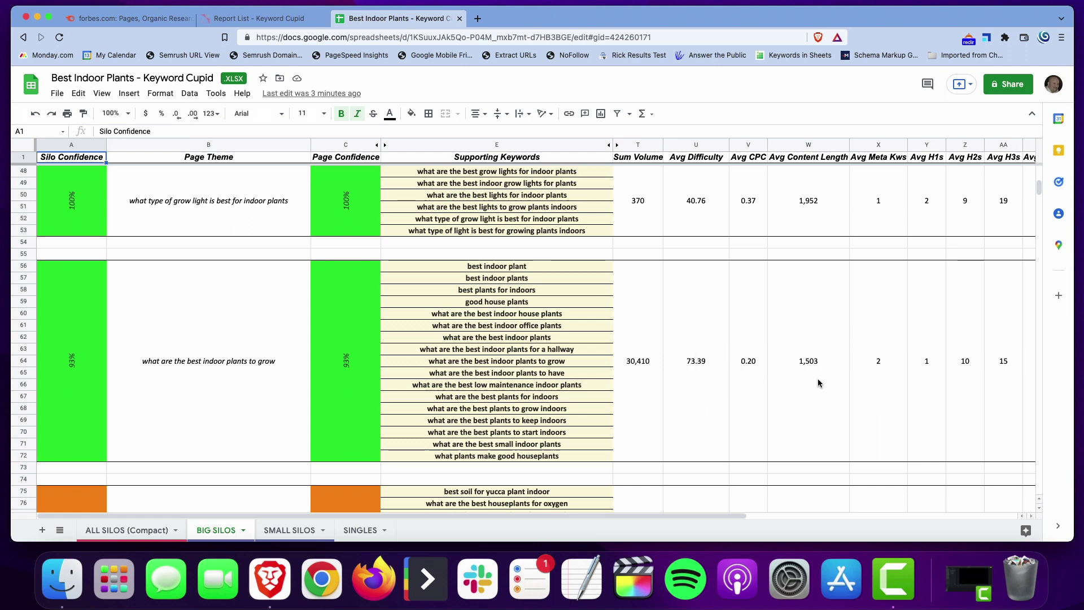
scroll(866, 369, "right", 5)
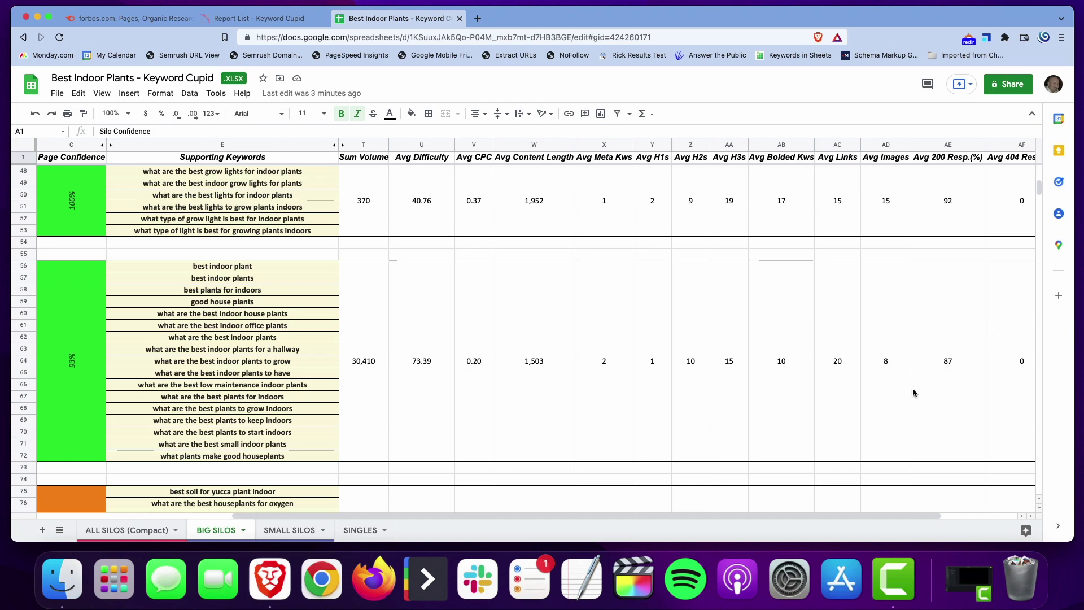
scroll(955, 380, "left", 5)
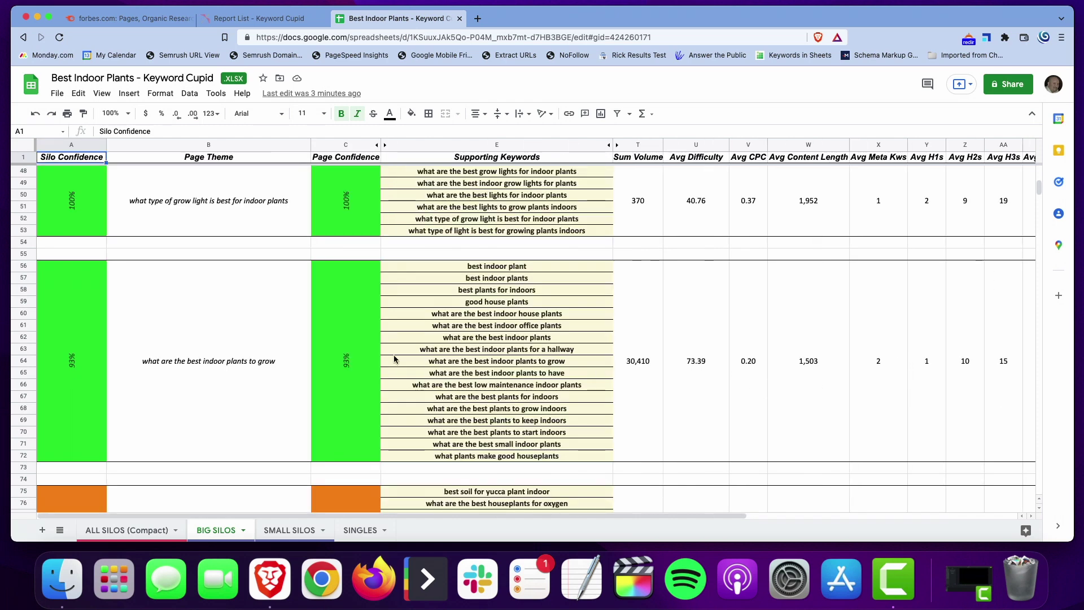
scroll(268, 372, "down", 5)
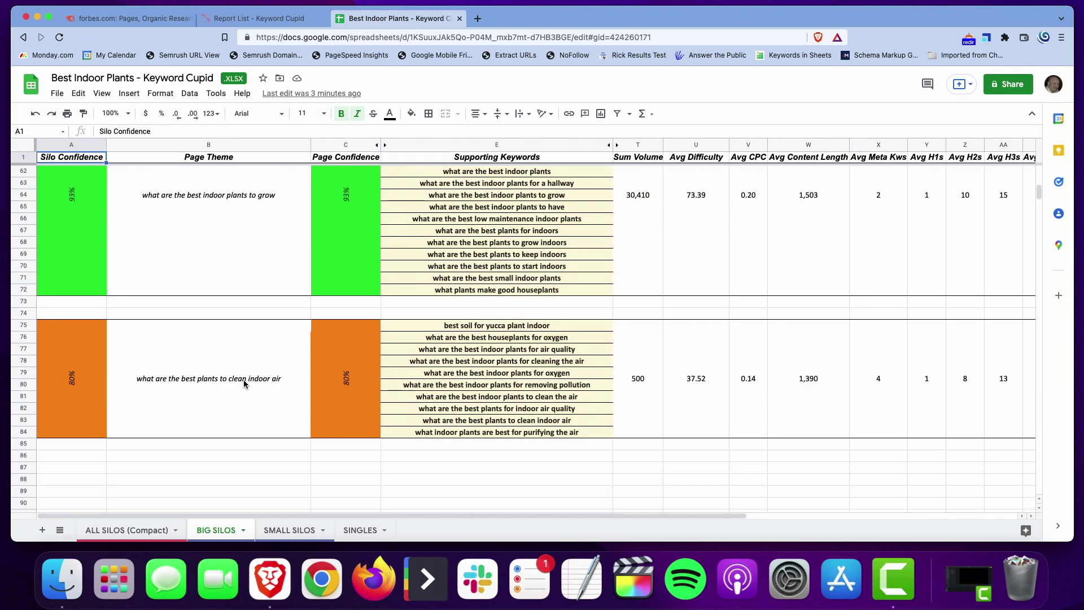
left_click(288, 529)
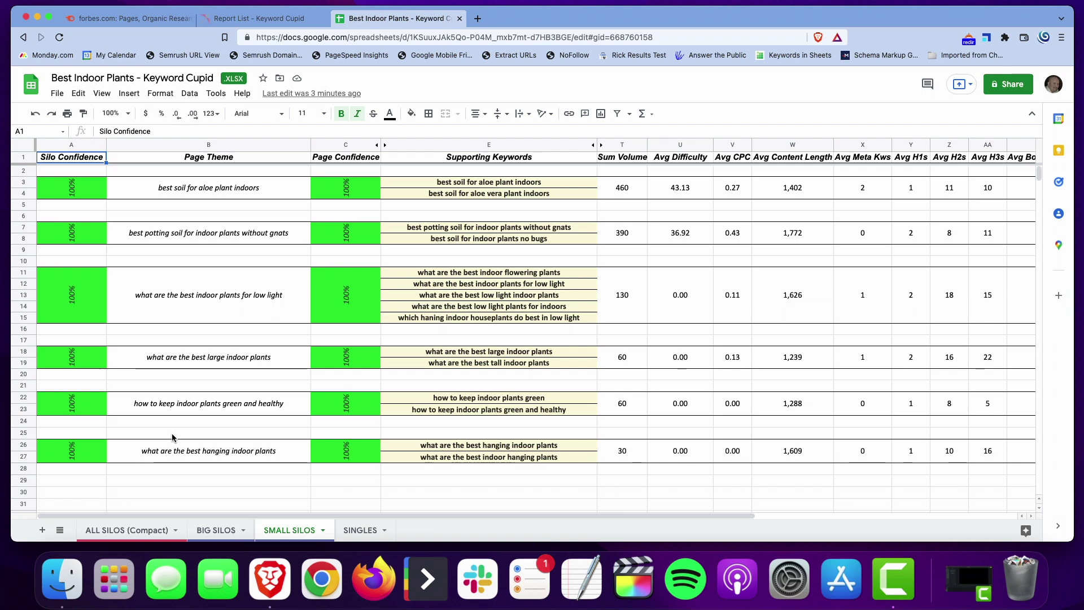
View the SINGLES sheet, glance at the forbes.com Semrush and Keyword Cupid tabs, then reopen BIG SILOS.
left_click(360, 529)
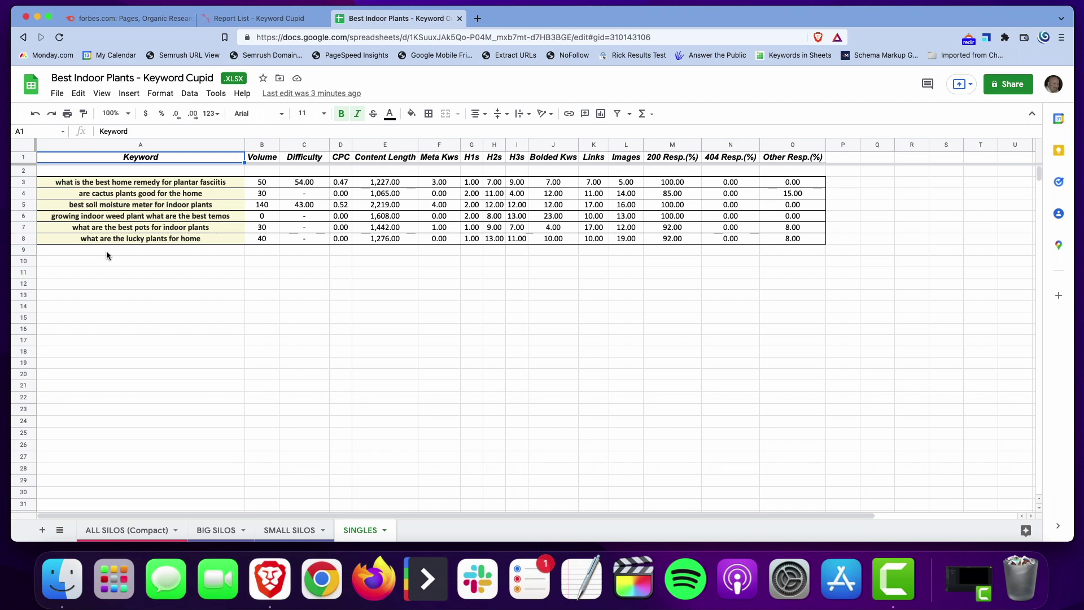
left_click(140, 20)
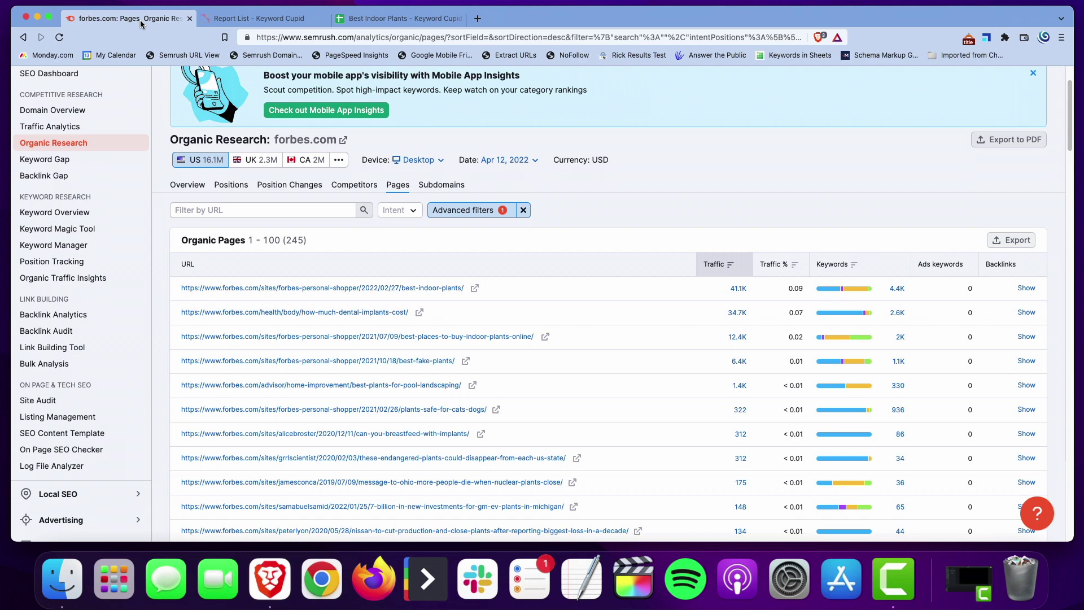
left_click(259, 19)
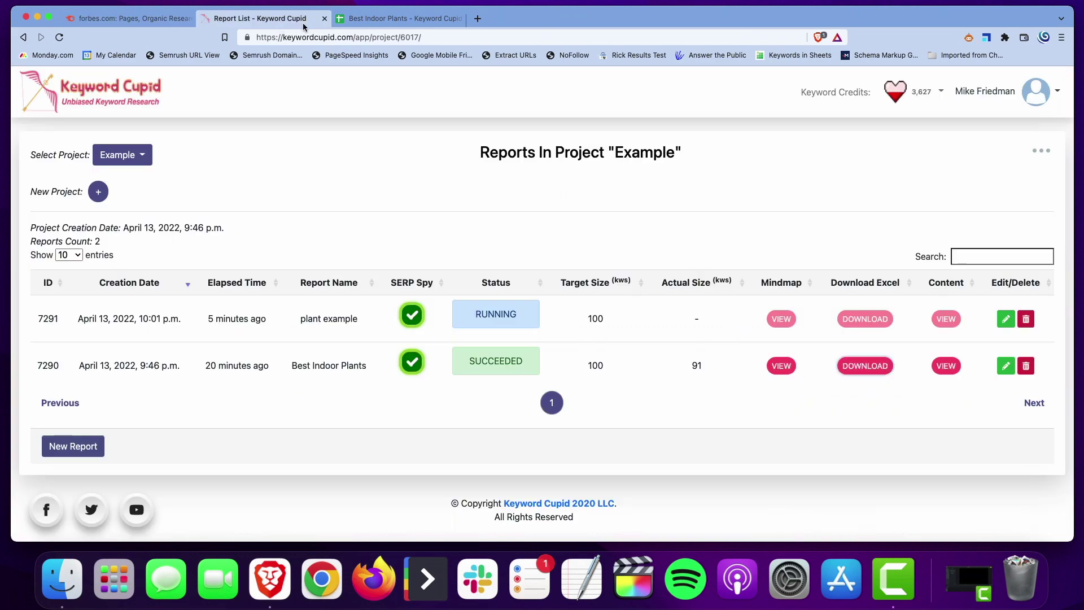
left_click(360, 20)
left_click(204, 532)
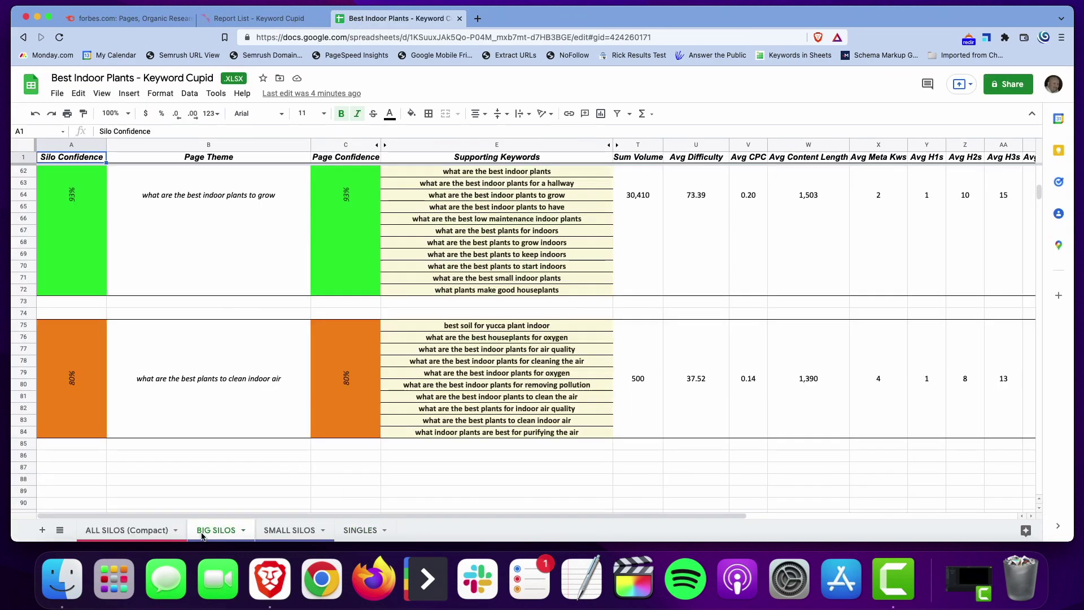
scroll(229, 375, "up", 15)
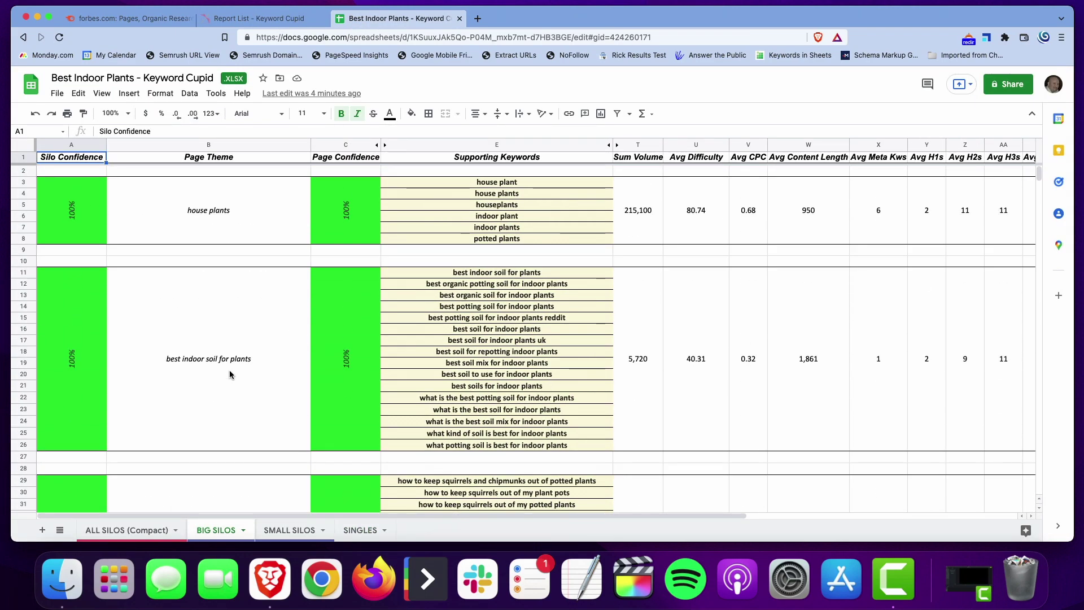